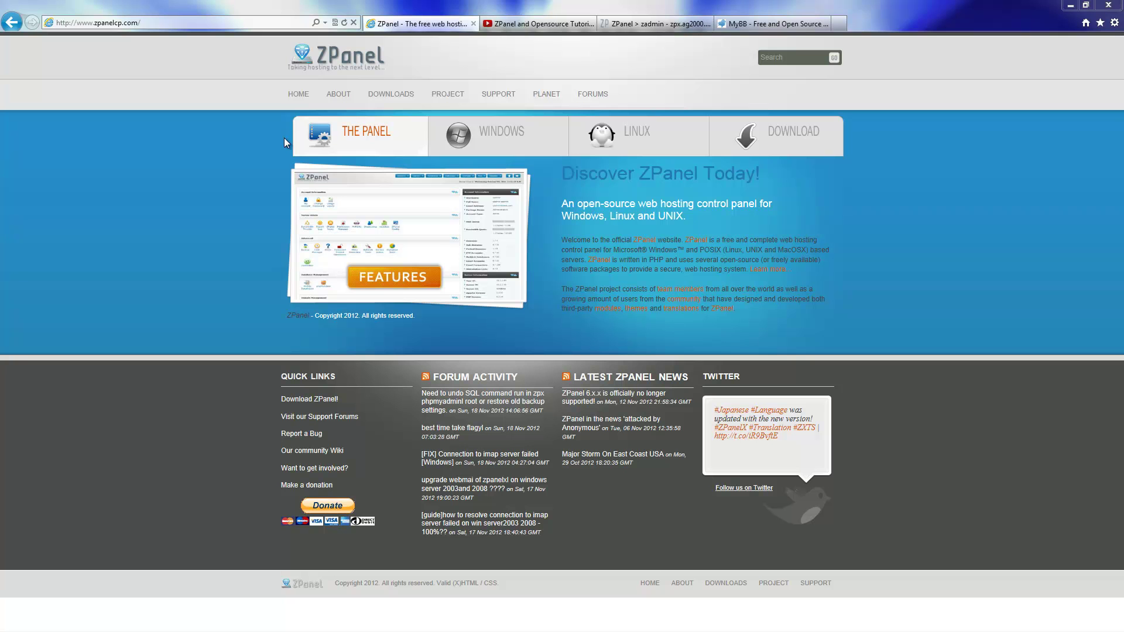
Switch to the ZPanel and Opensource Tutorials YouTube channel tab
left_click(542, 27)
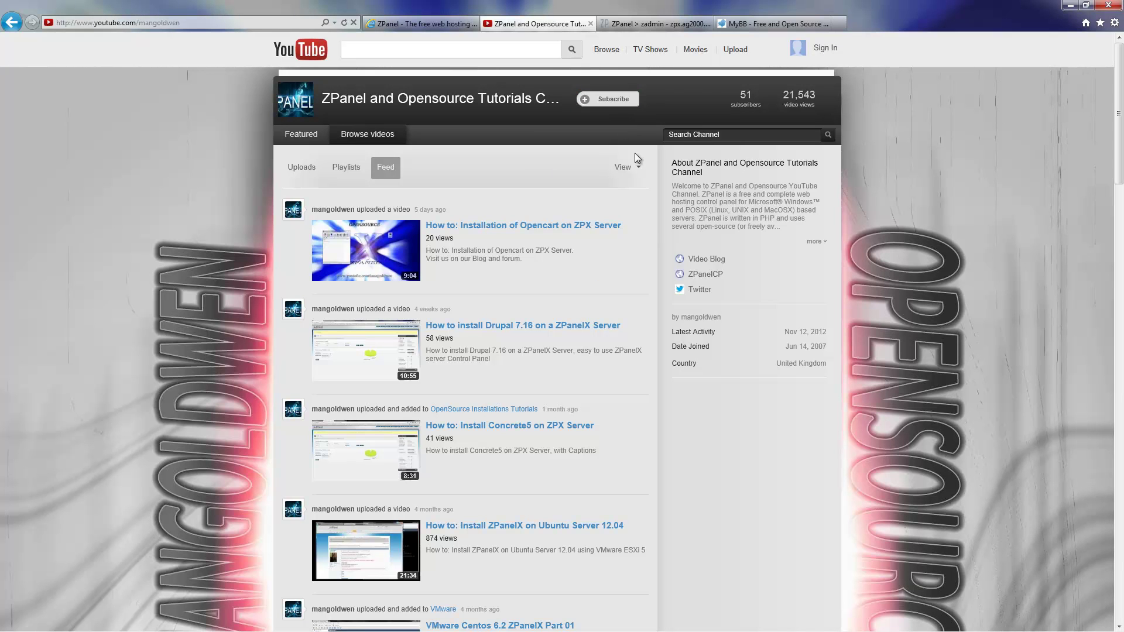
Start downloading MyBB 1.6.8 from the mybb.com Downloads page
left_click(785, 25)
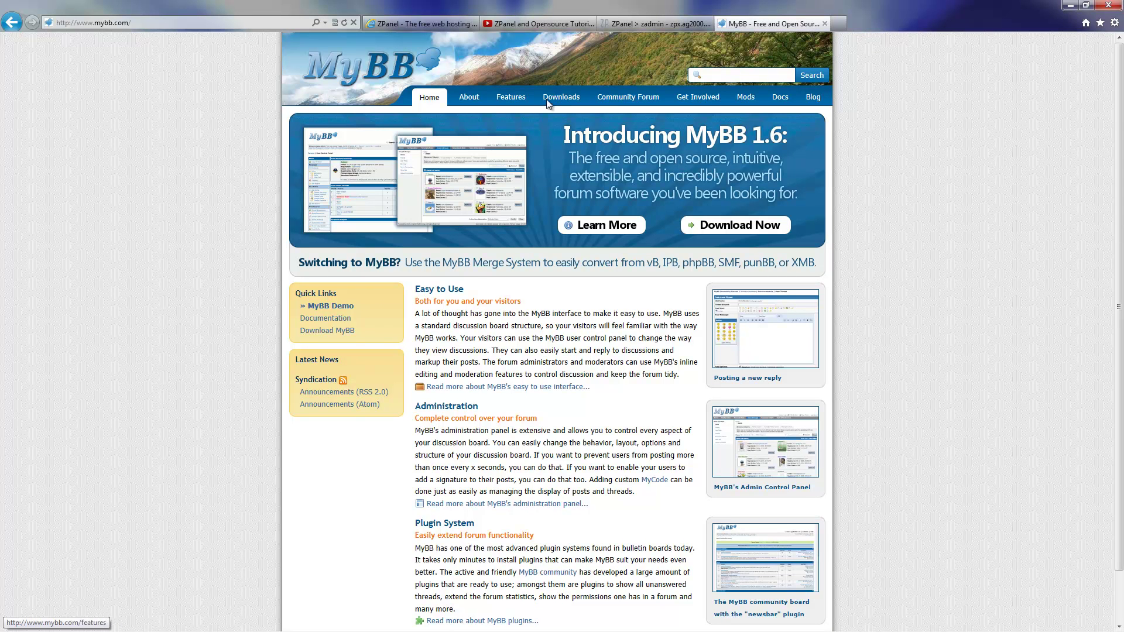
left_click(737, 226)
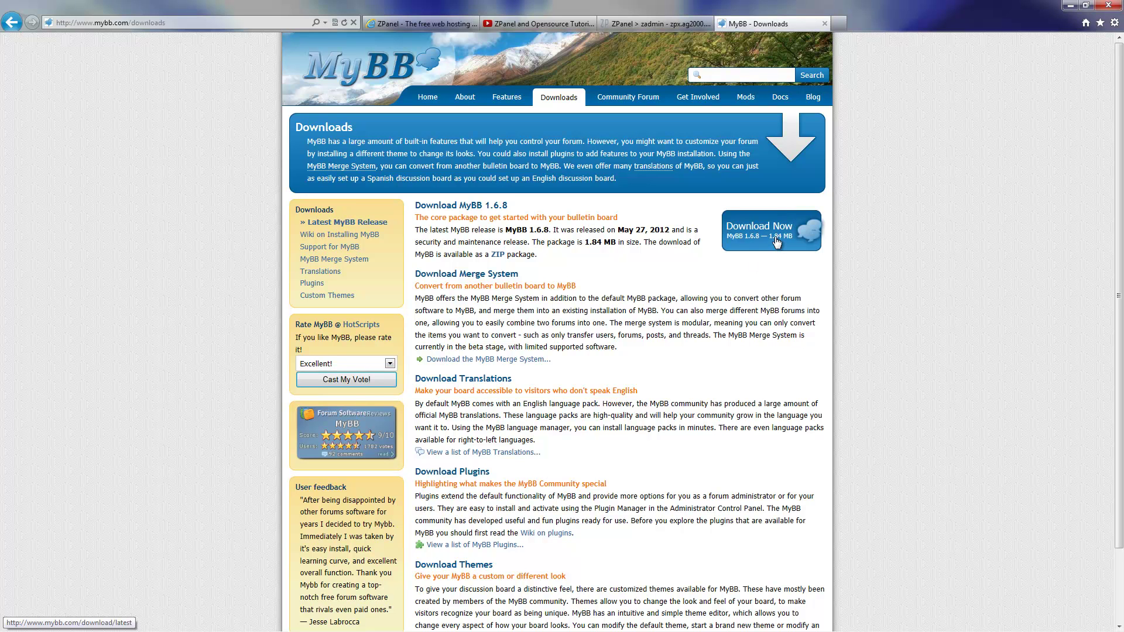
left_click(777, 243)
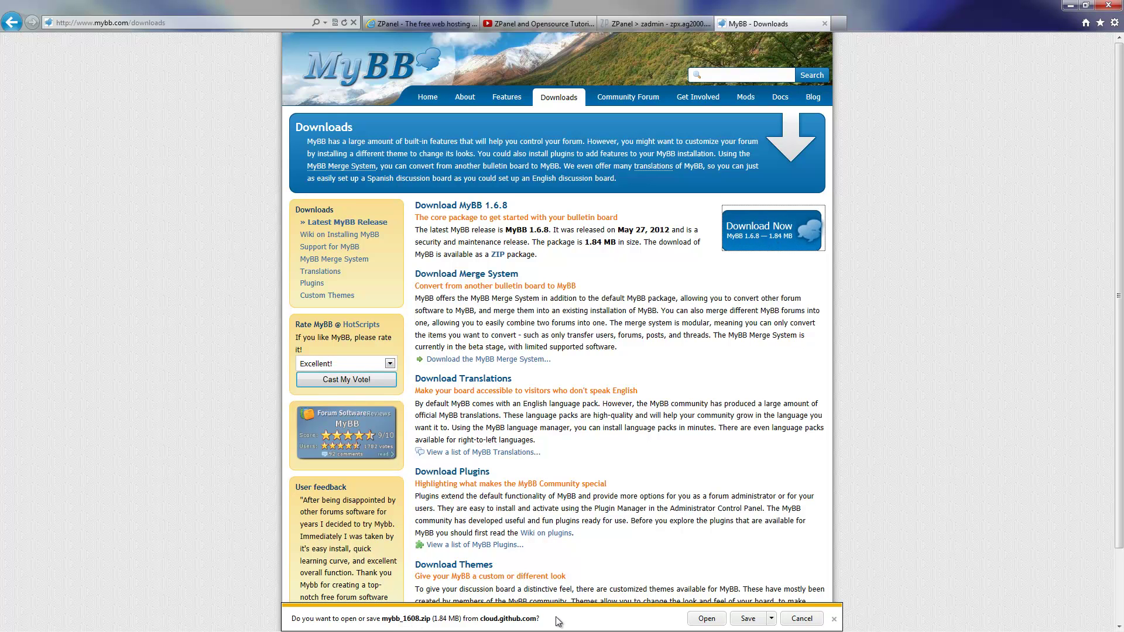
Save mybb_1608.zip to the Desktop and minimise the browser
left_click(771, 619)
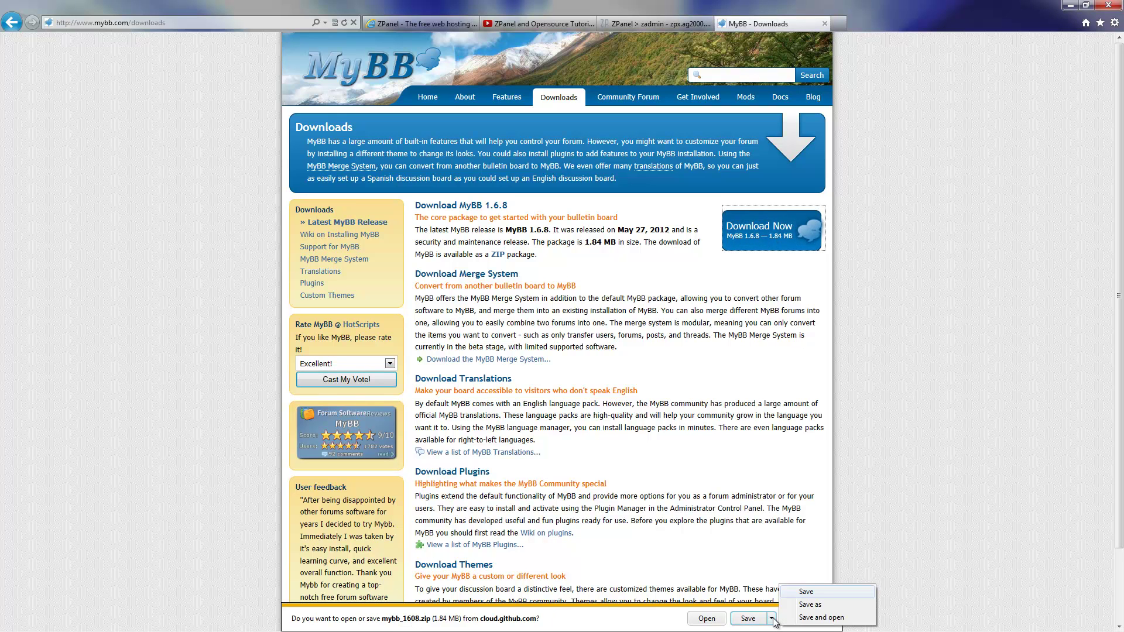
left_click(822, 606)
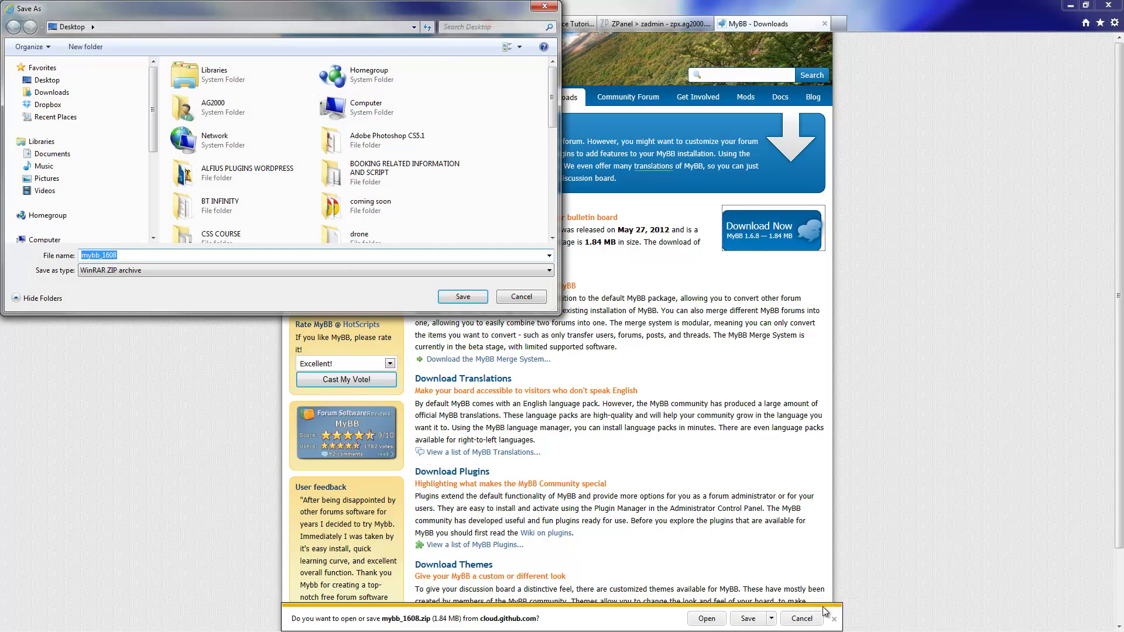
left_click(67, 80)
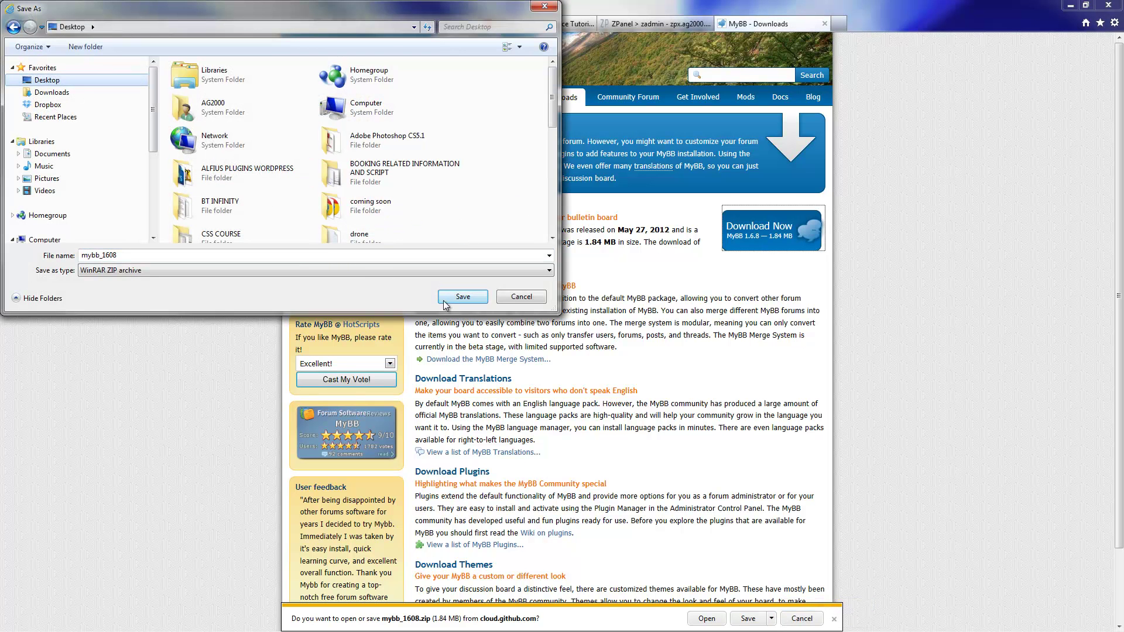
left_click(467, 296)
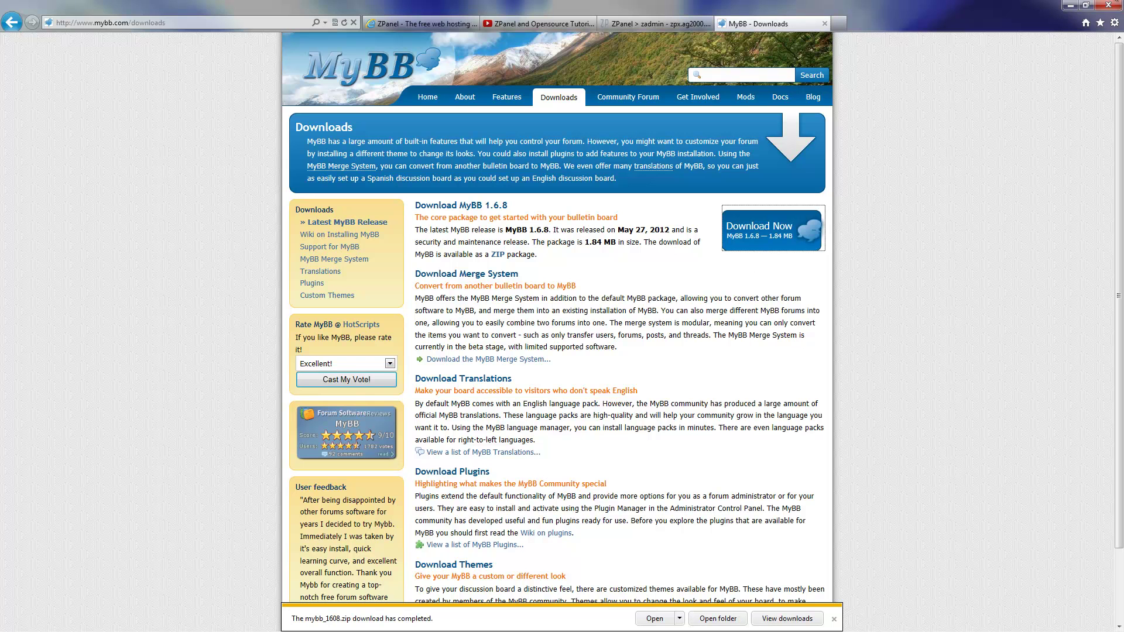
left_click(1069, 5)
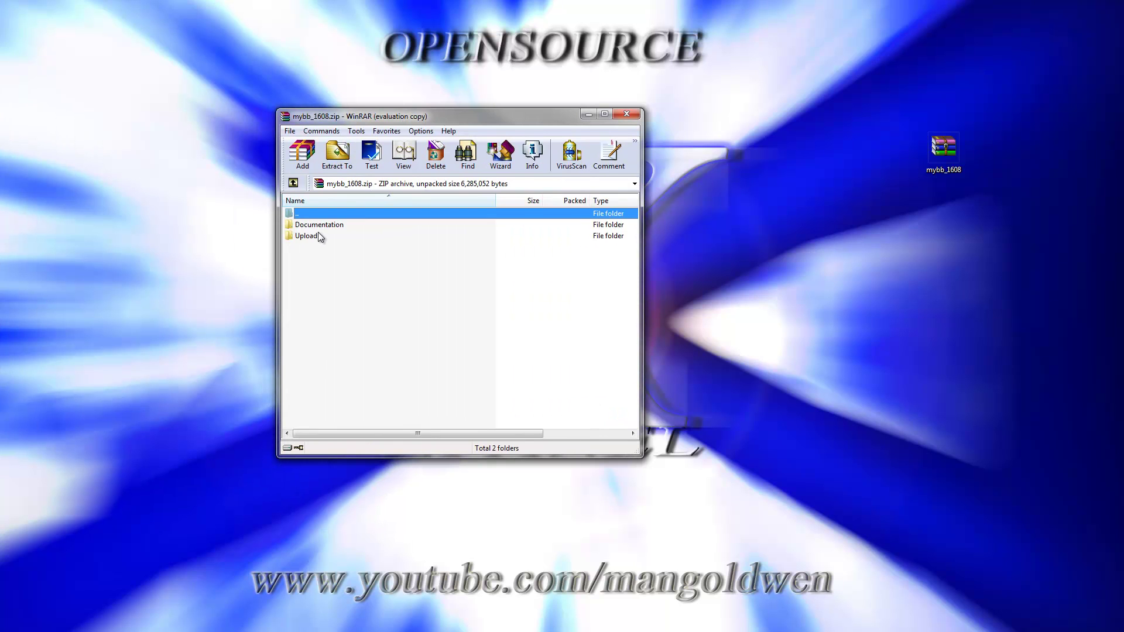
Look through the Documentation and Upload folders in mybb_1608.zip, then extract Upload onto the desktop
double_click(321, 226)
double_click(310, 213)
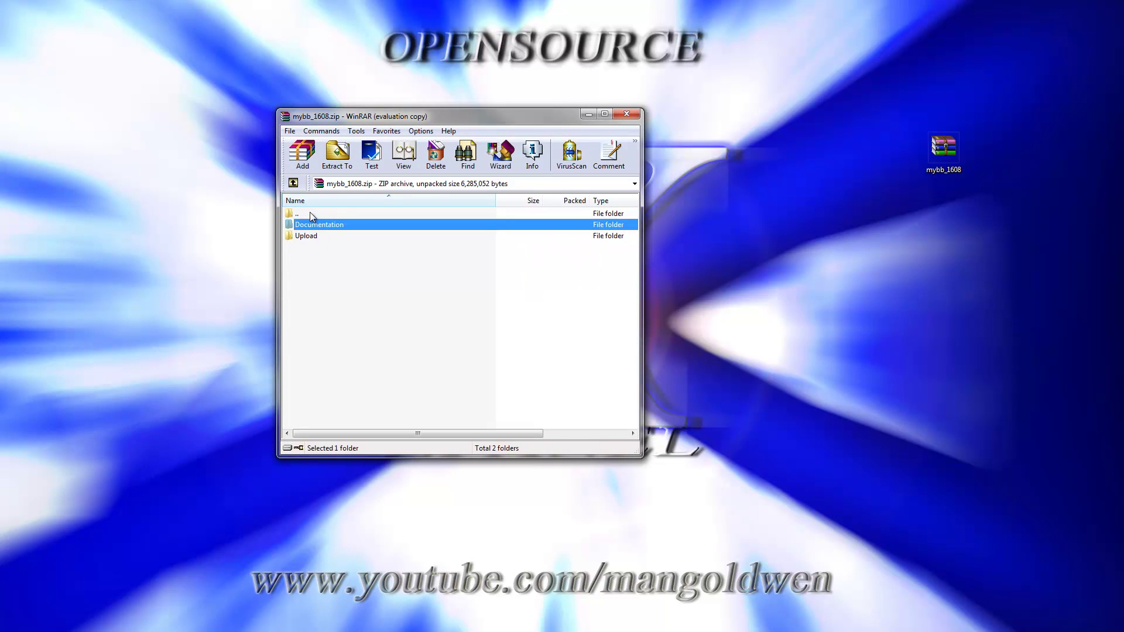
double_click(310, 235)
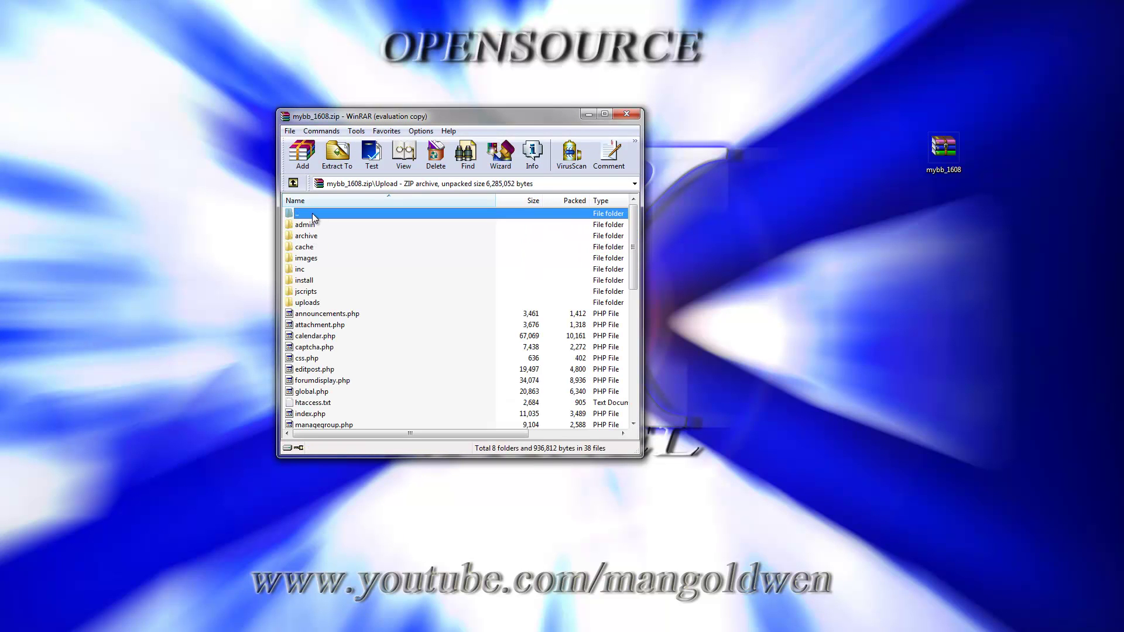
double_click(311, 213)
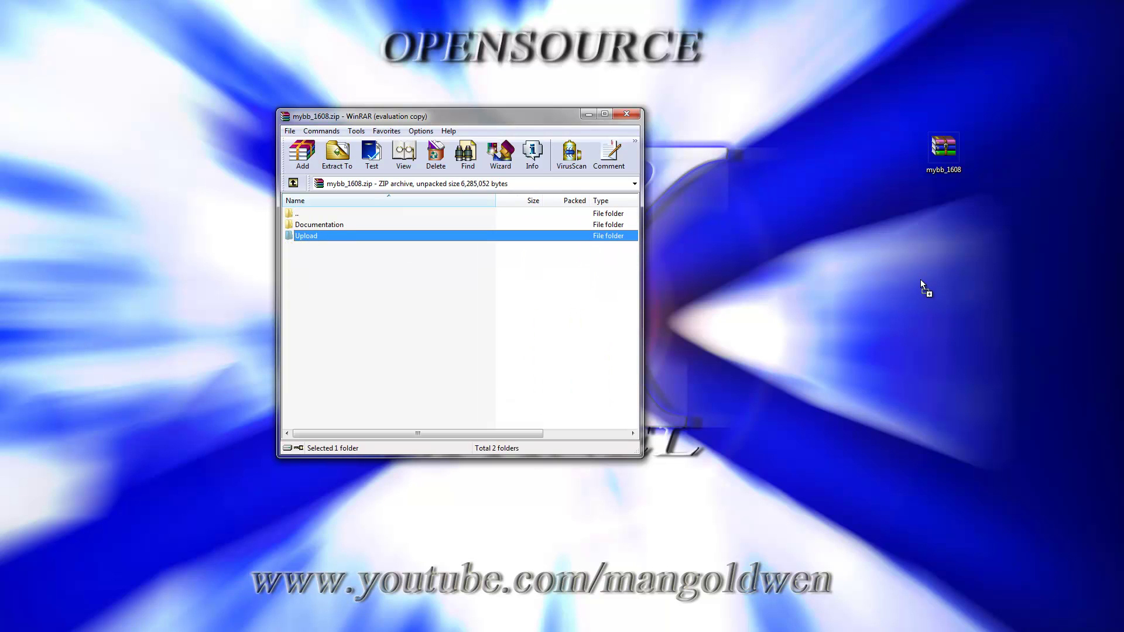
left_click_drag(937, 249, 937, 249)
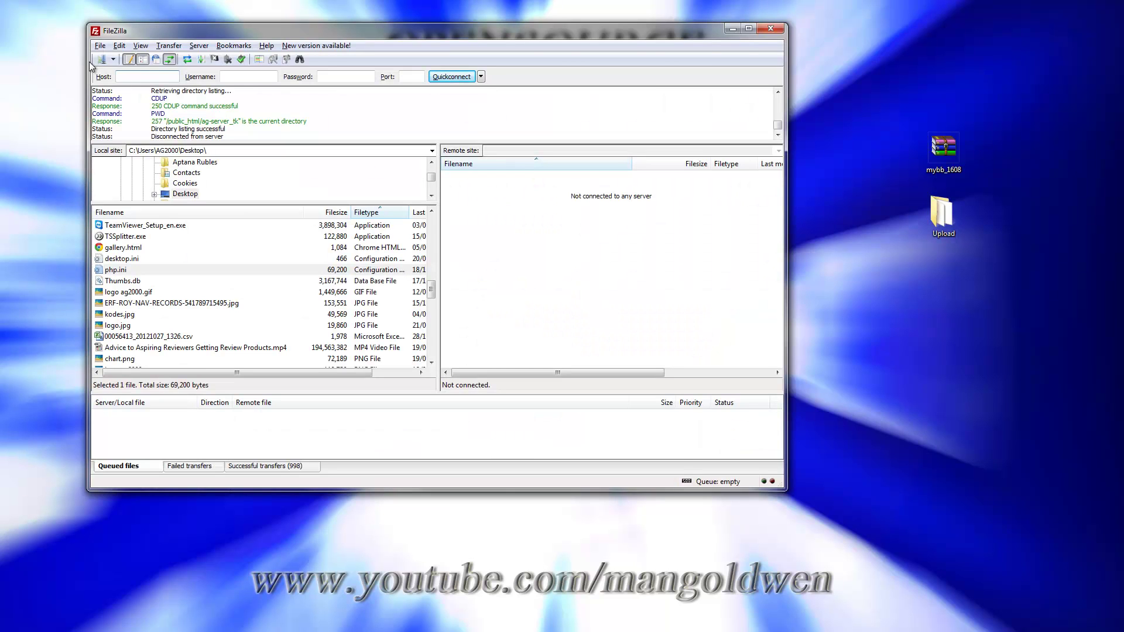
Connect to the papa-zpx-acer server and open public_html/cms-tutorials_tk
left_click(101, 60)
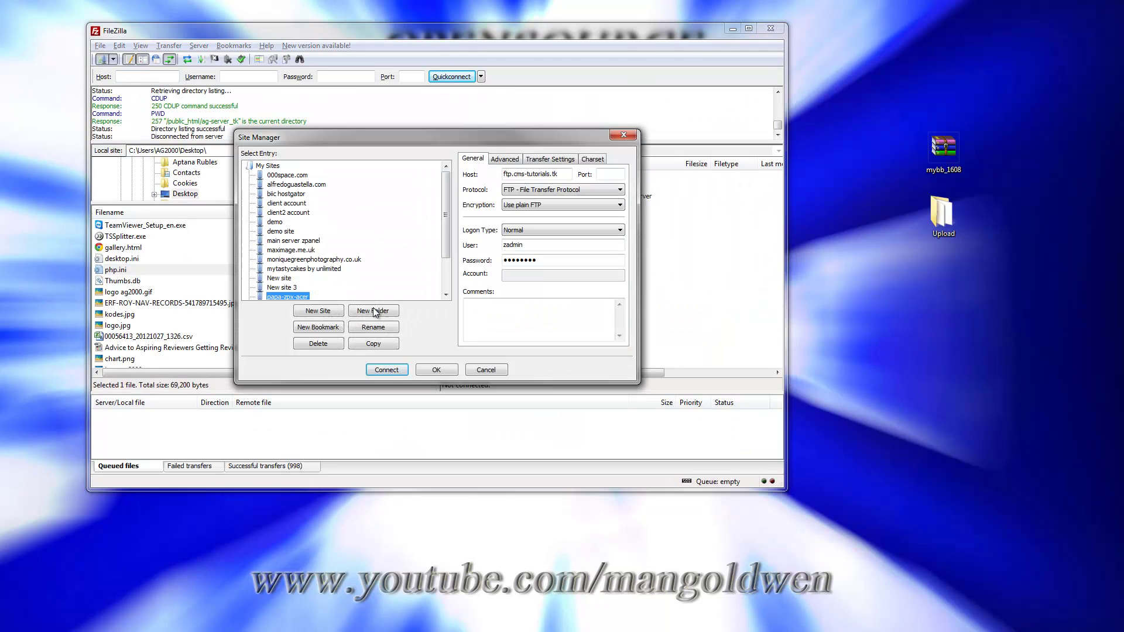
left_click(386, 369)
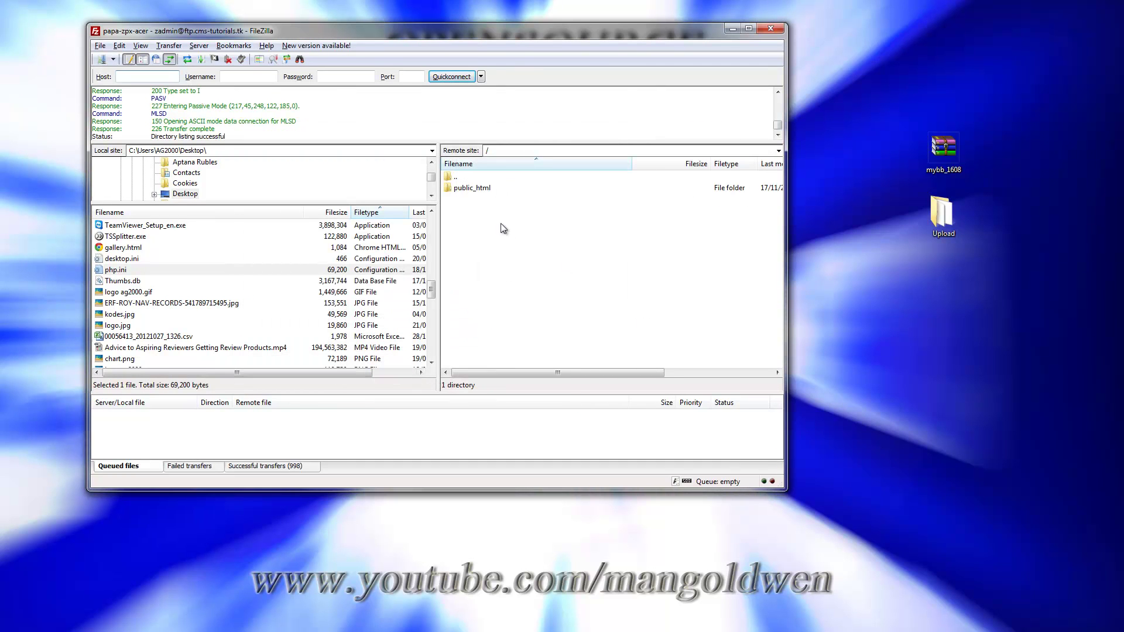
double_click(482, 187)
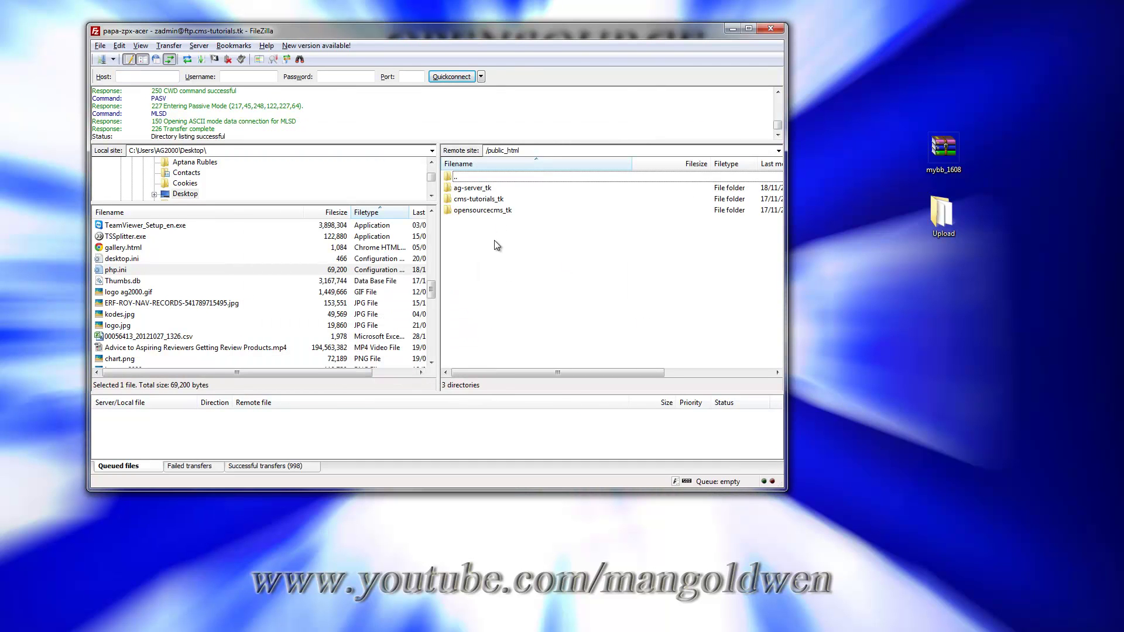
left_click(468, 201)
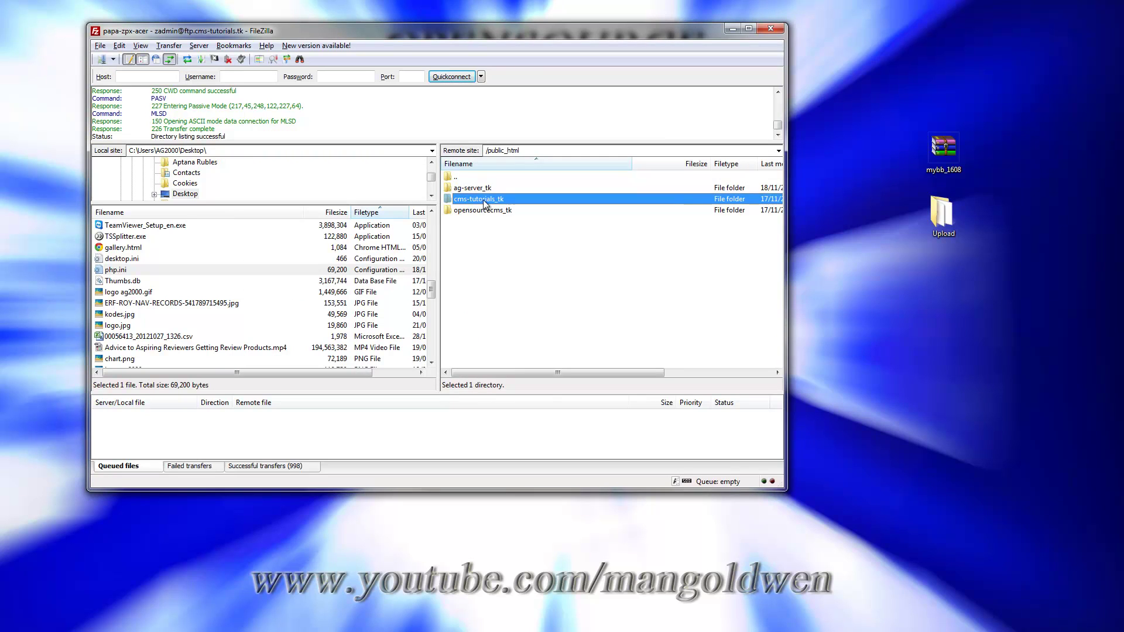
double_click(491, 202)
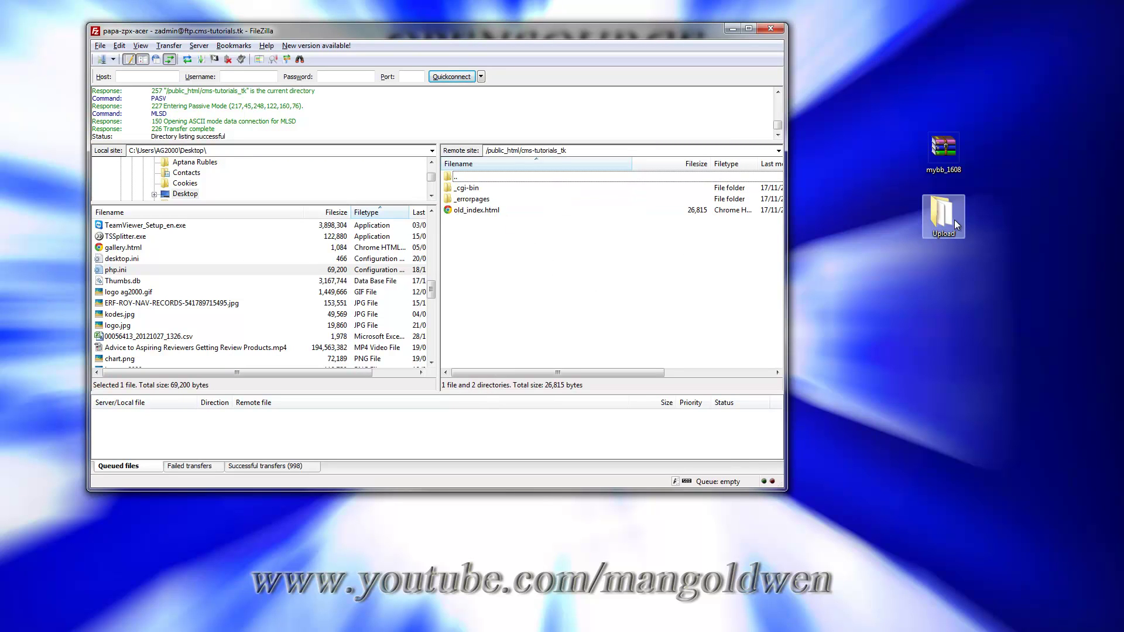
Upload the Upload folder to cms-tutorials_tk, rename it to forum, and open it
left_click_drag(955, 221, 539, 297)
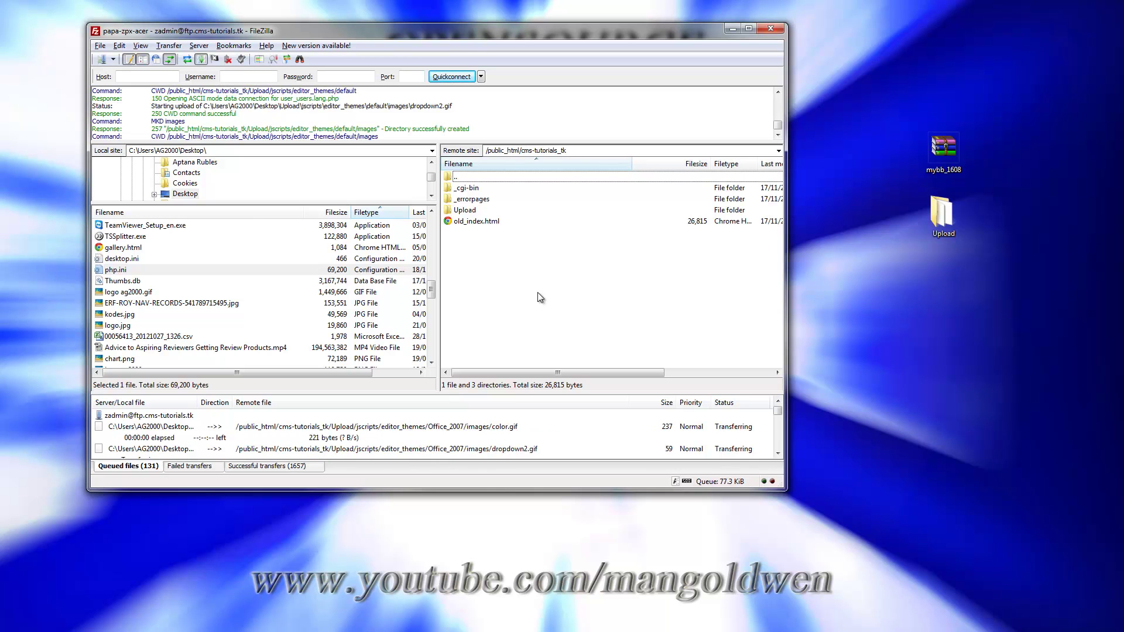
left_click(468, 211)
right_click(469, 210)
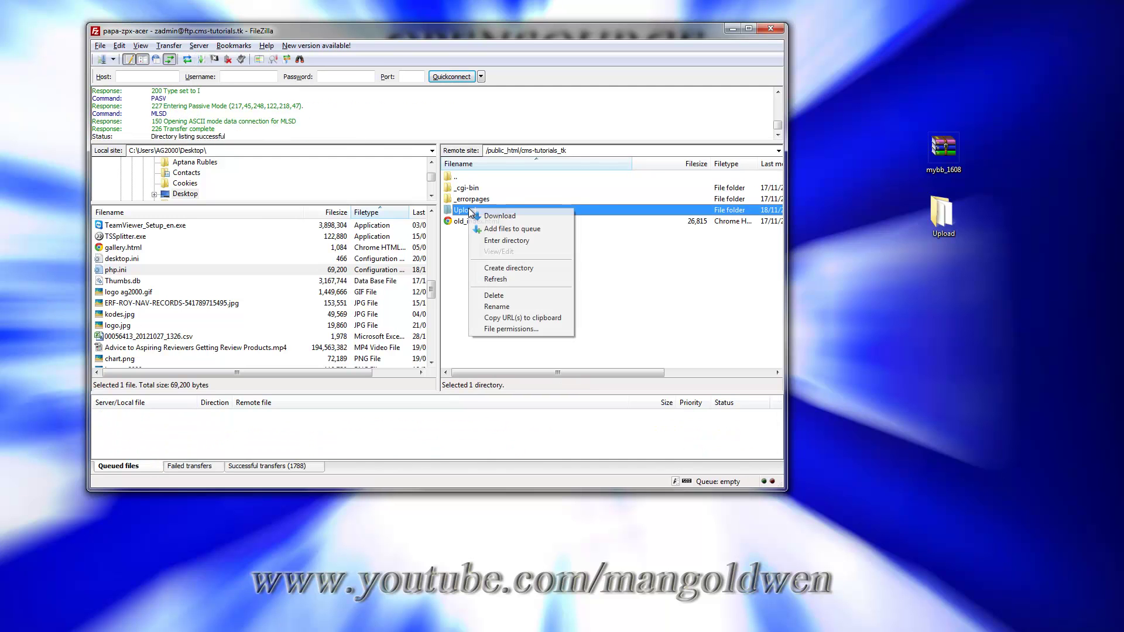
left_click(518, 307)
type("forum")
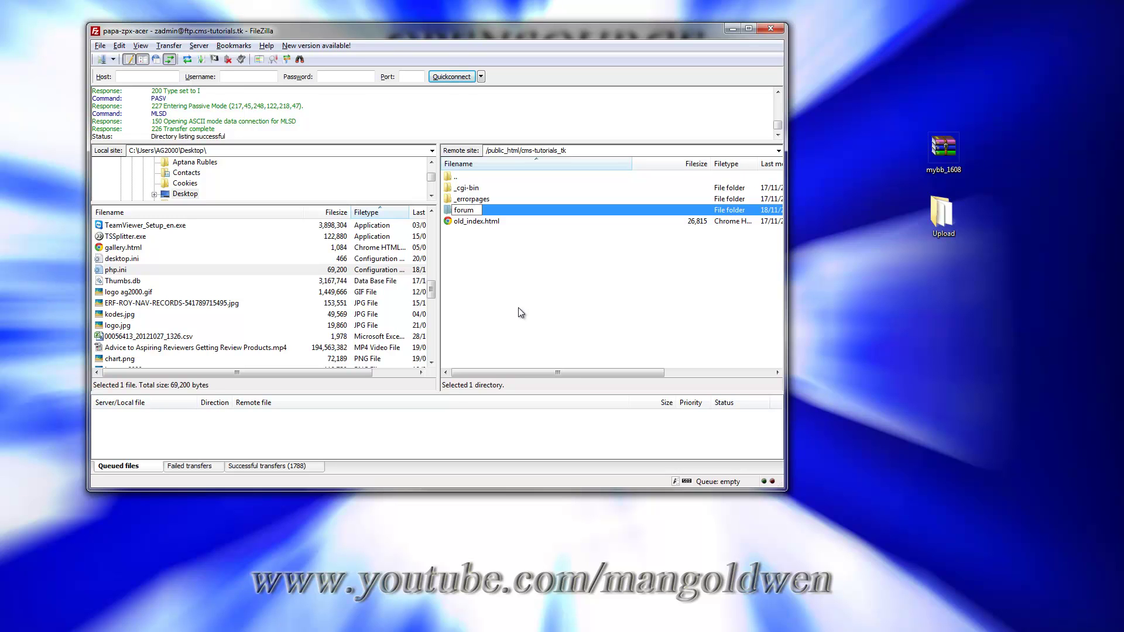
key("Return")
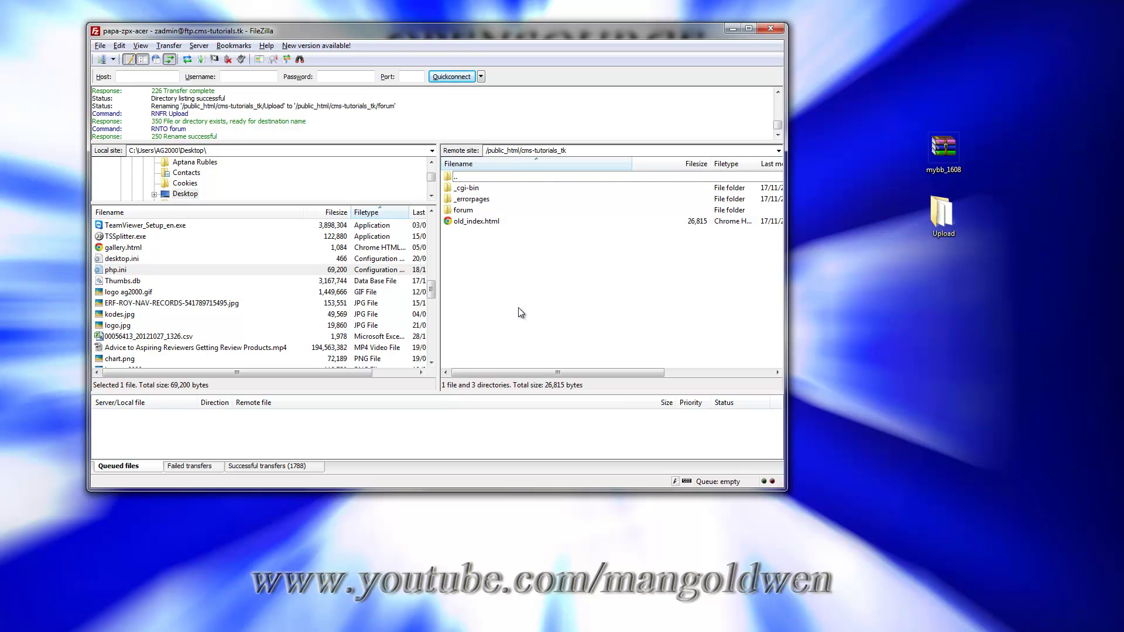
double_click(467, 211)
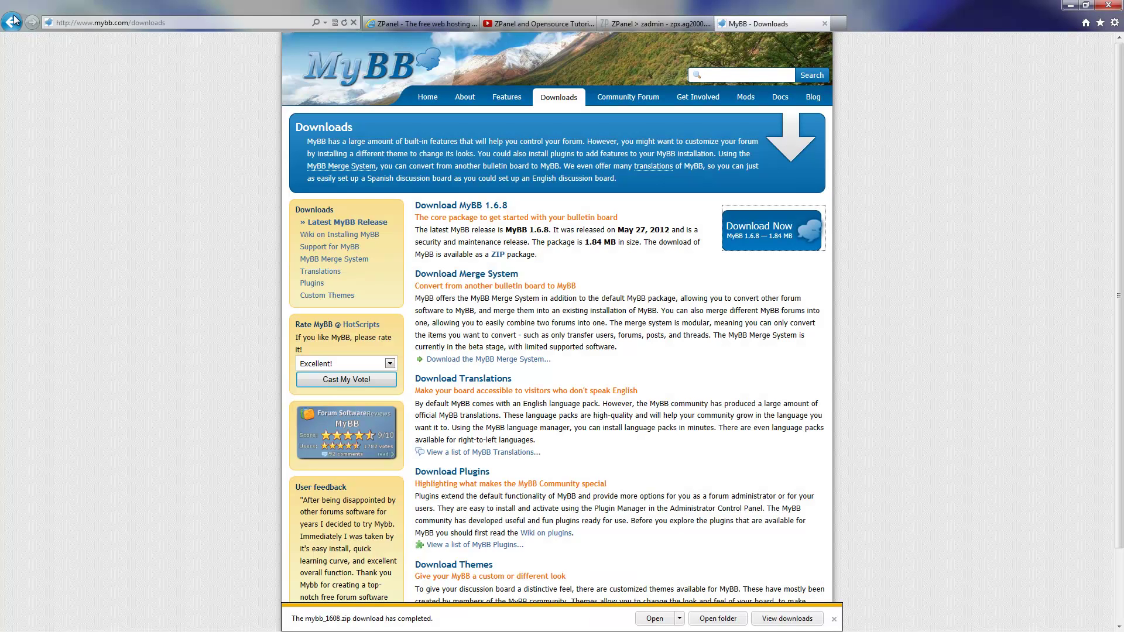
Open cms-tutorials.tk in a new tab from the ZPanel dashboard's Domain Information list
left_click(660, 25)
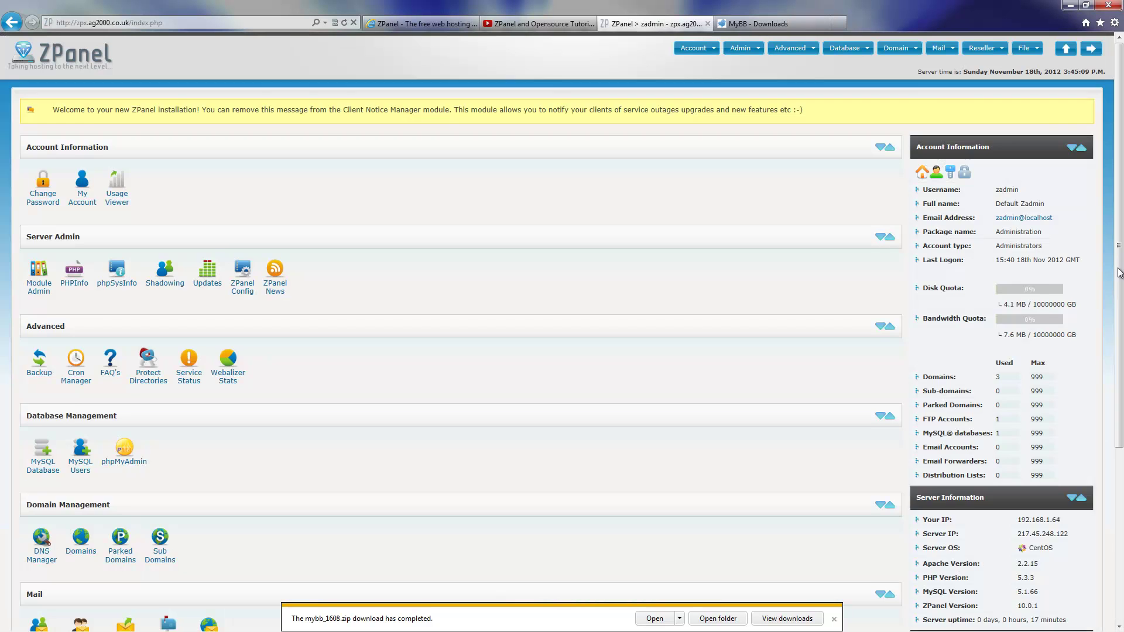
left_click_drag(1120, 274, 1121, 446)
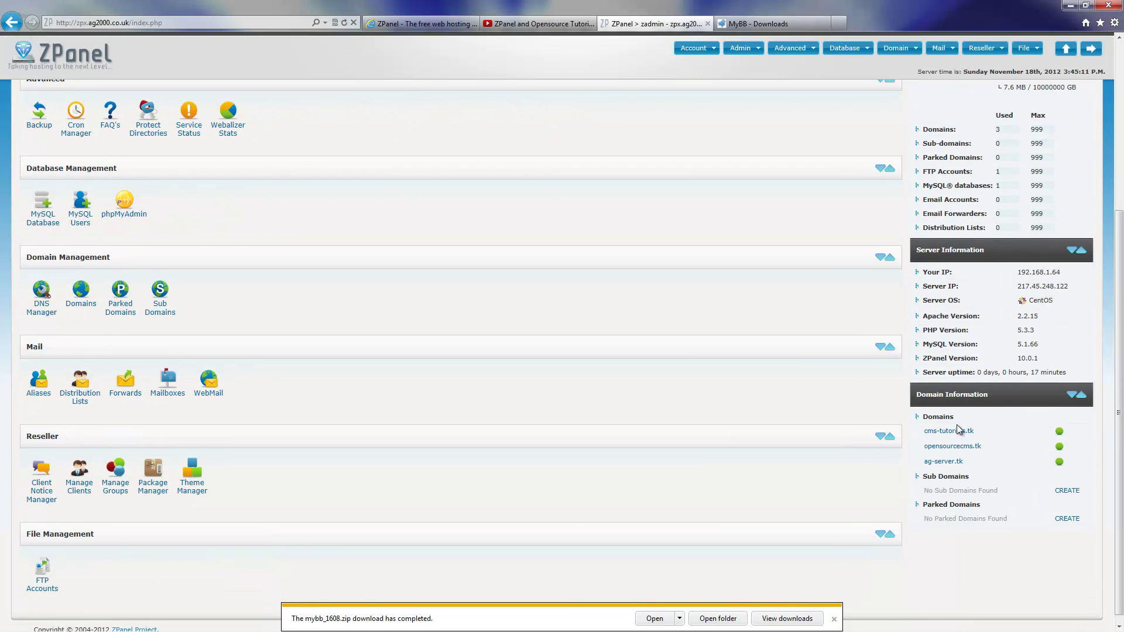
left_click(833, 618)
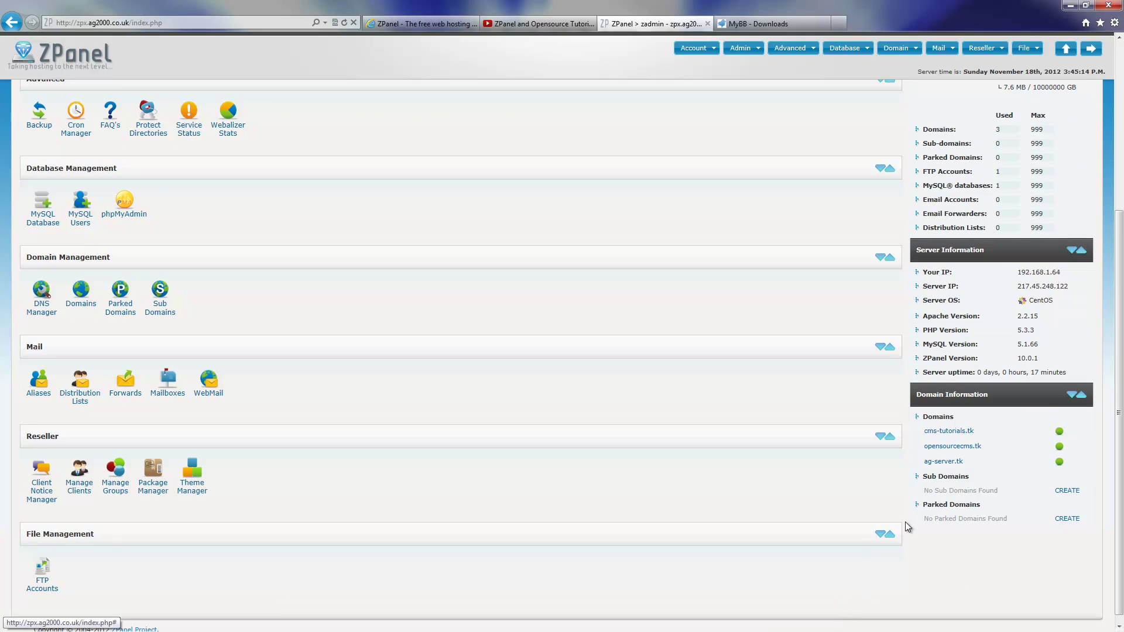
left_click(949, 431)
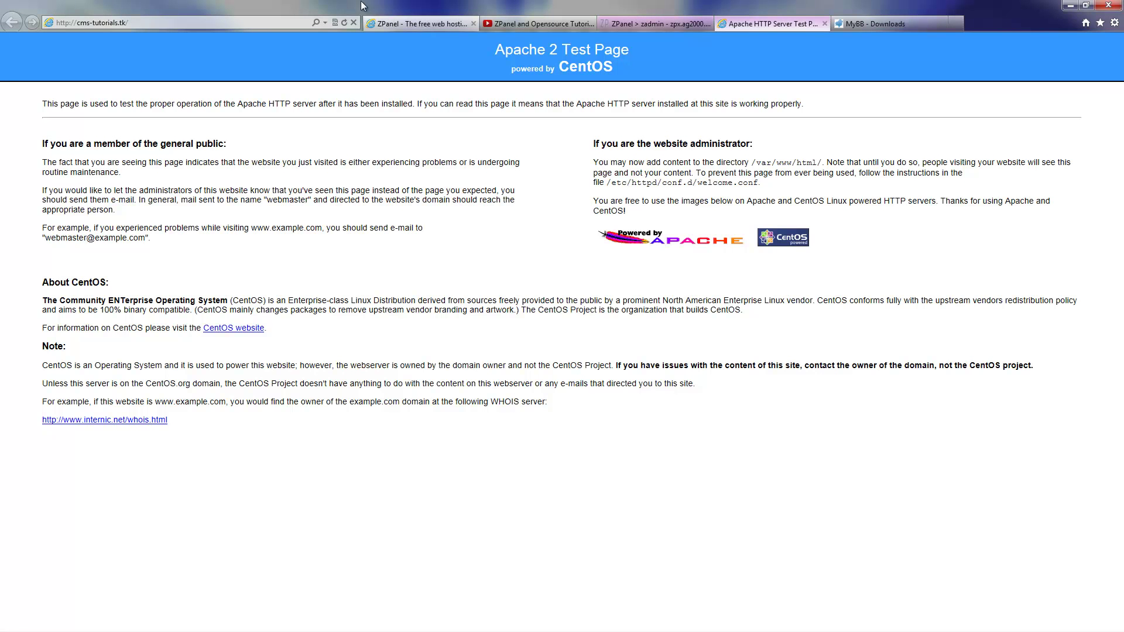
Load cms-tutorials.tk/forum, which reports MyBB is not installed
left_click(188, 24)
left_click(193, 23)
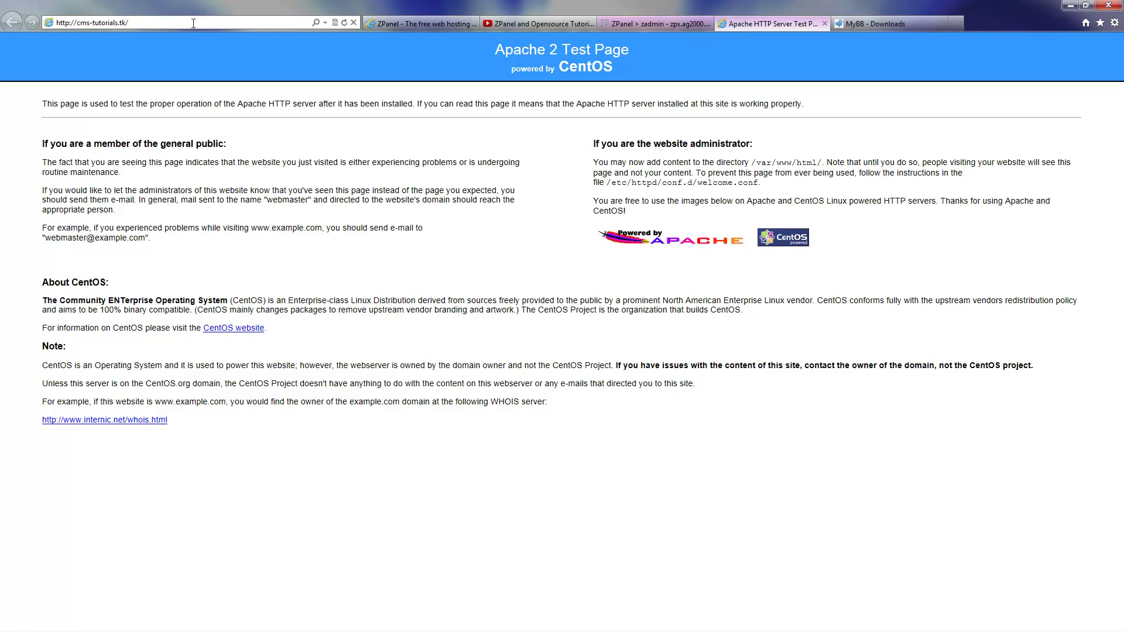
type("fo")
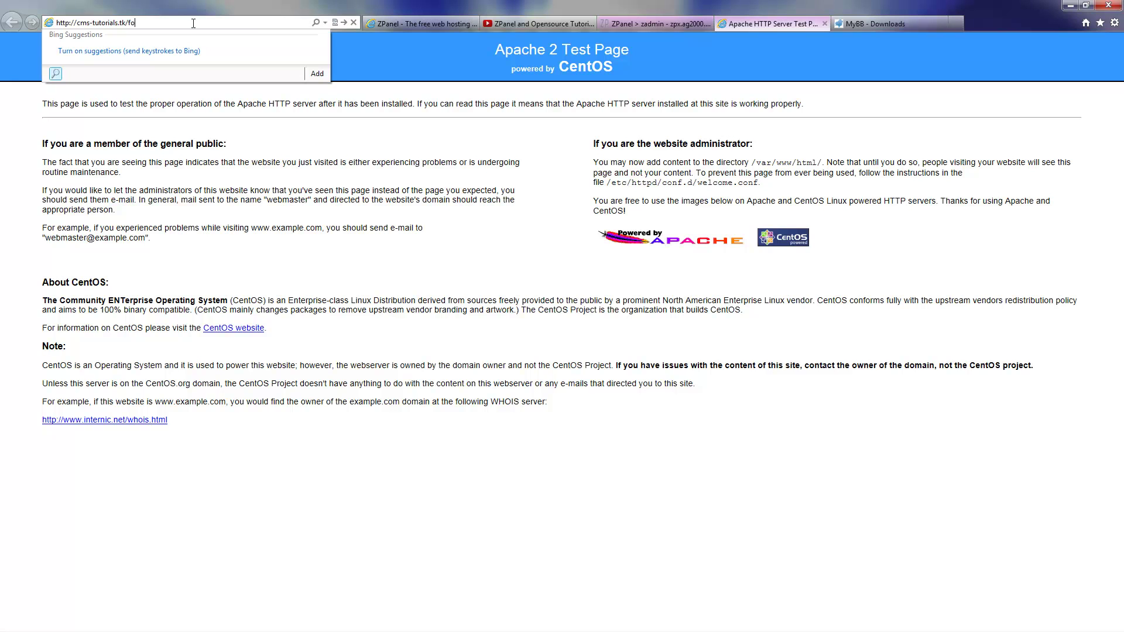
type("rum")
key("Return")
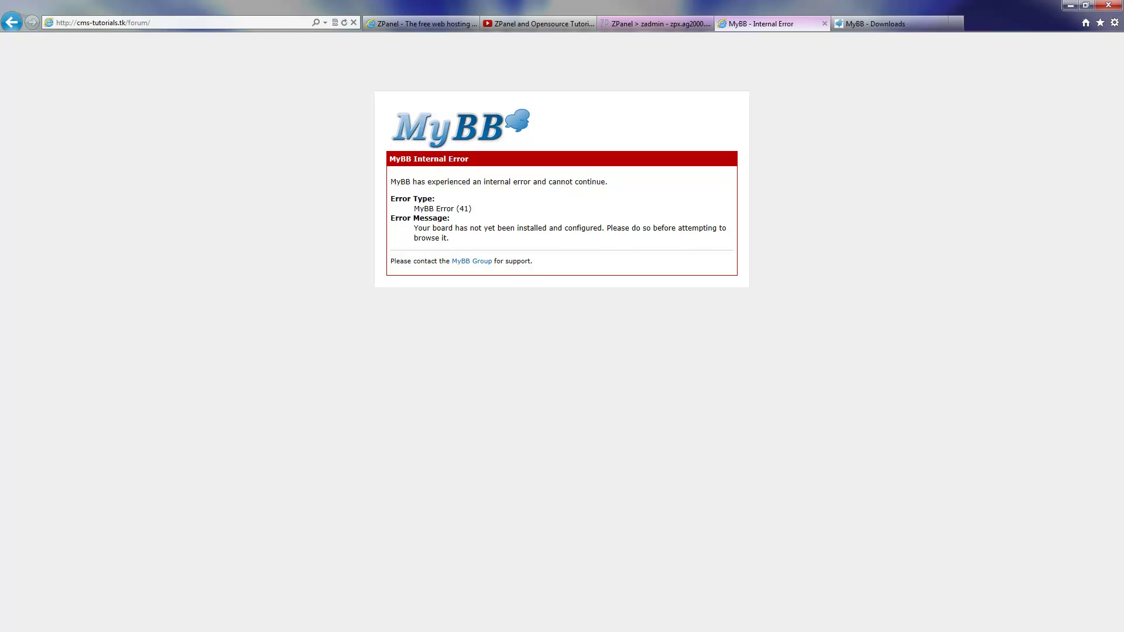
Append install to the forum address to reach the MyBB Installation Wizard Welcome page
key("alt+Left")
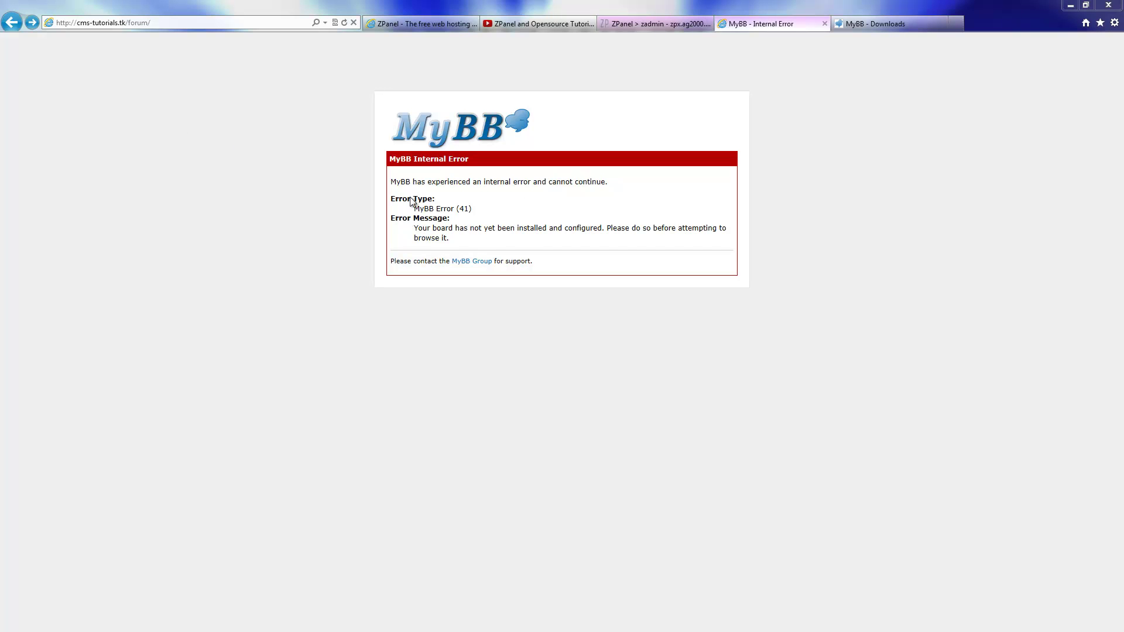
left_click(217, 25)
left_click(217, 24)
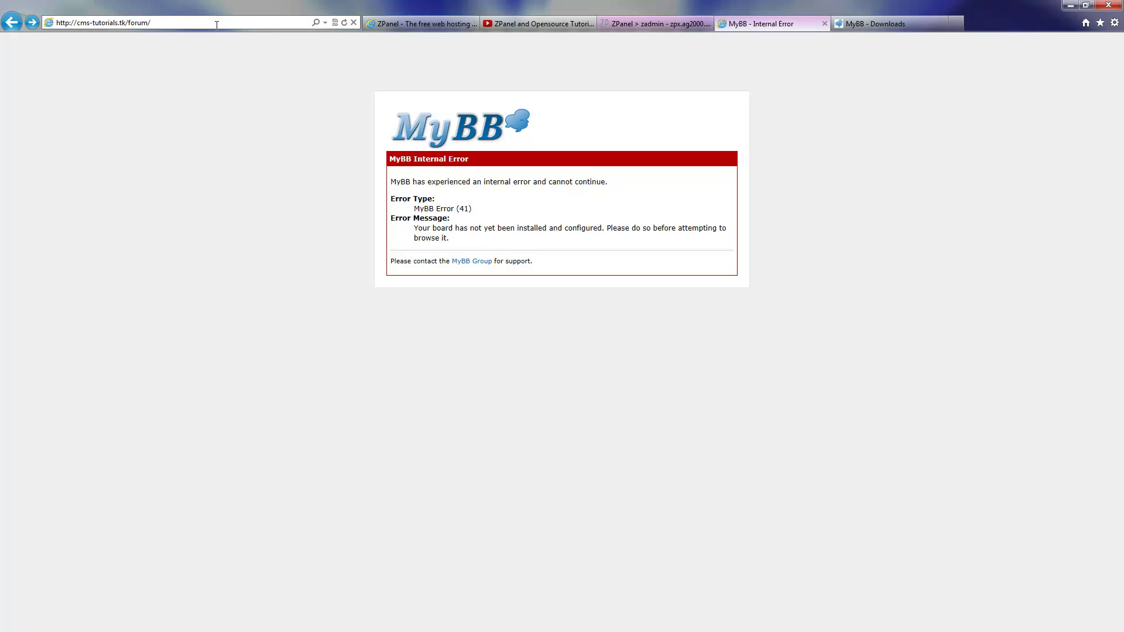
type("install")
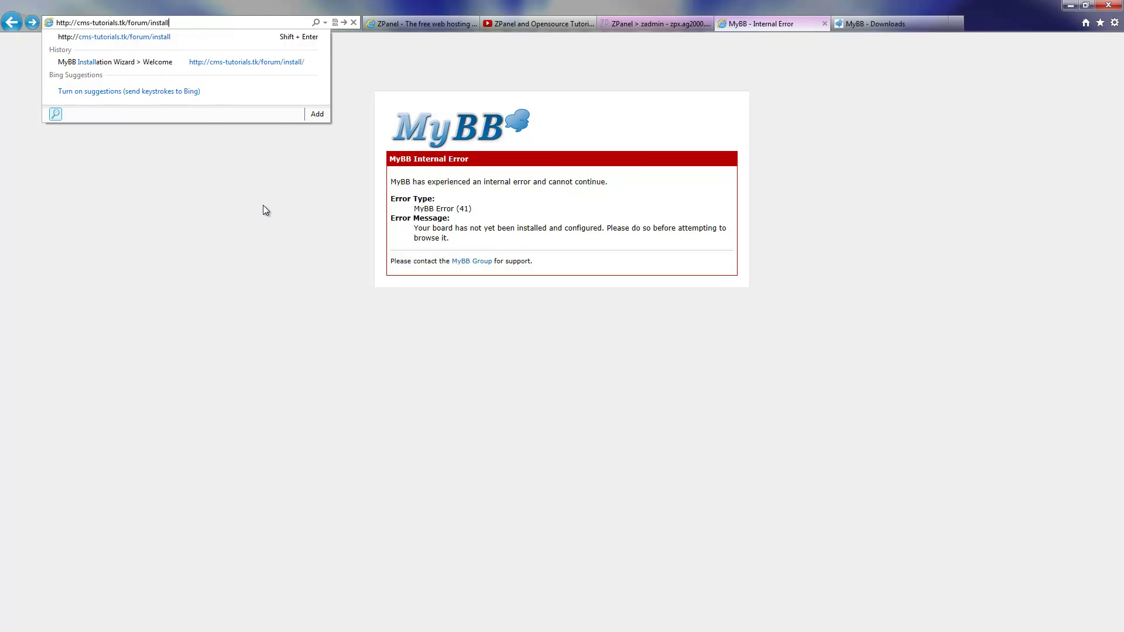
key("Return")
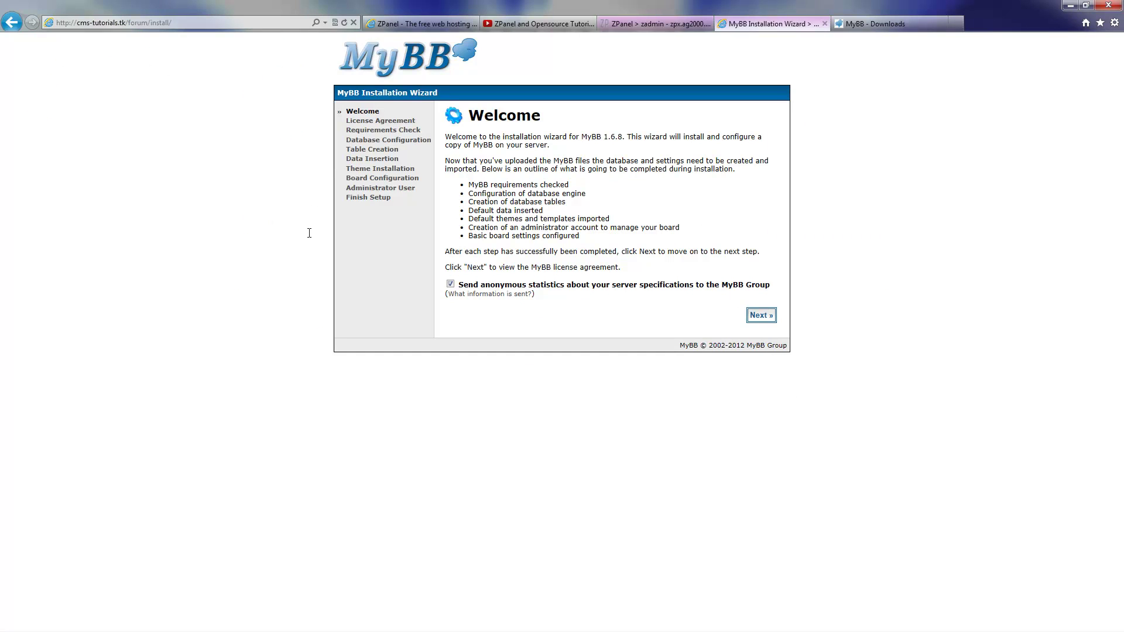
Advance the MyBB wizard through the license and requirements check to Database Configuration
left_click(761, 315)
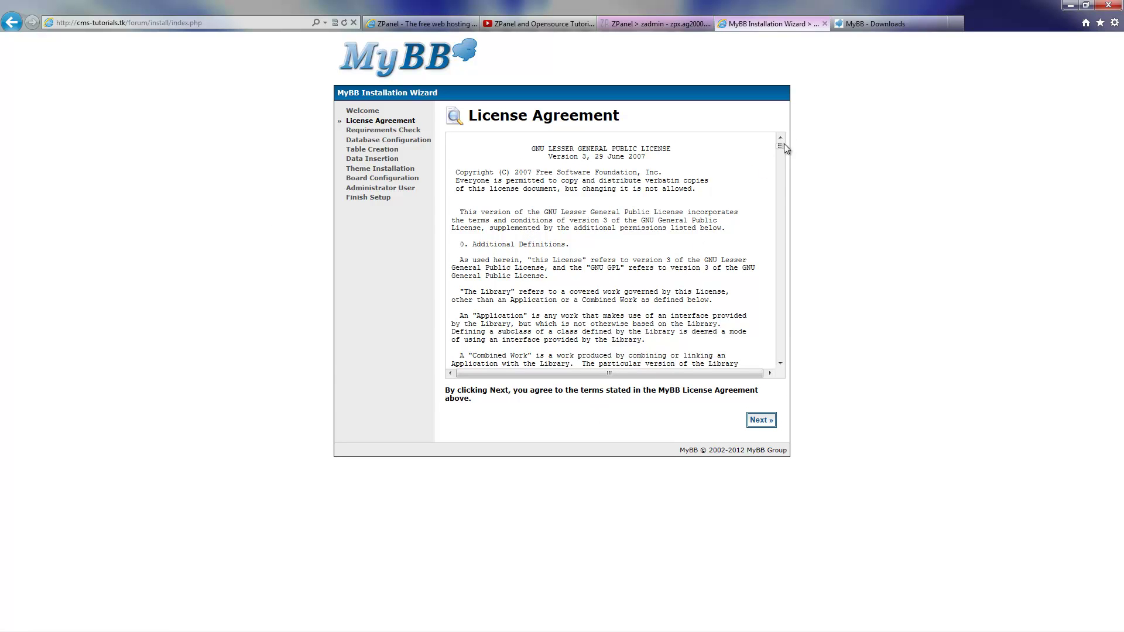
left_click_drag(781, 146, 772, 358)
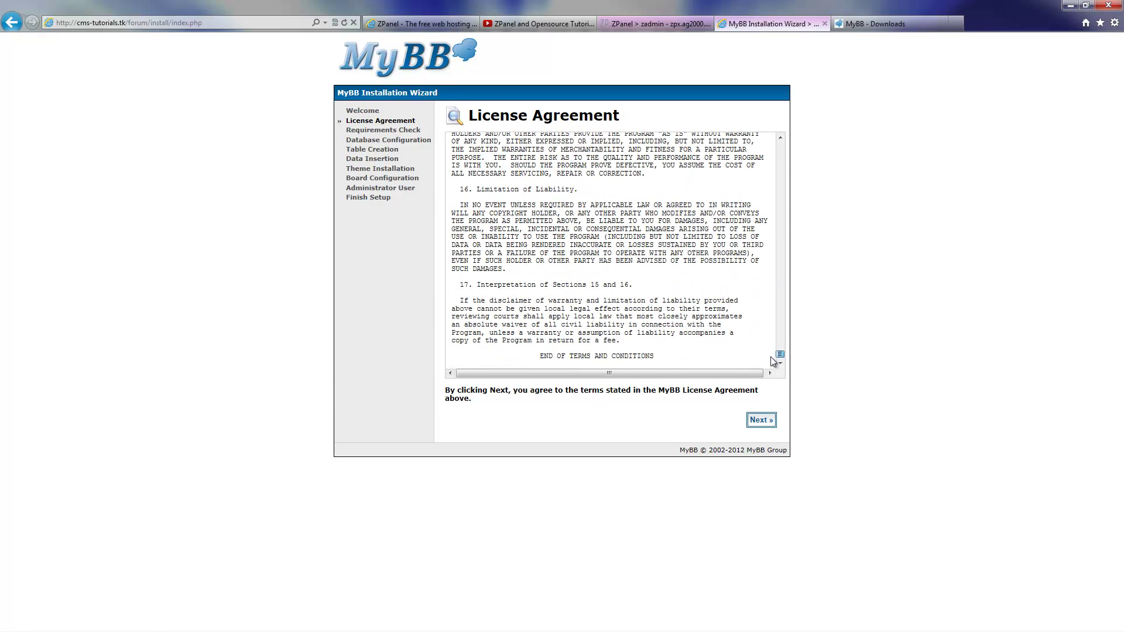
left_click(761, 419)
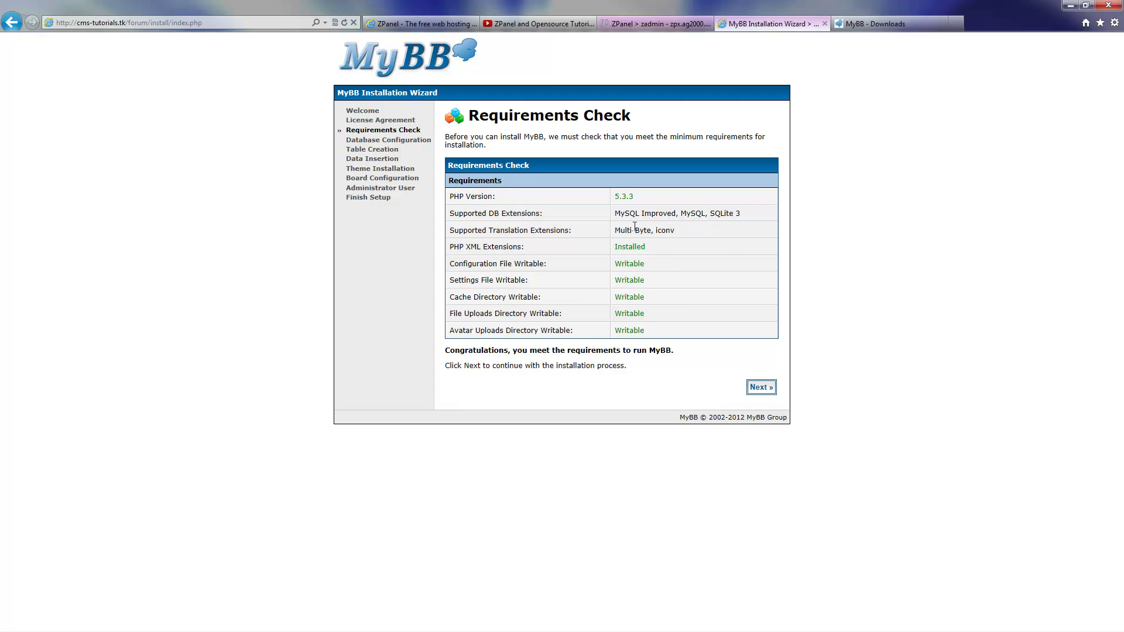
left_click(761, 387)
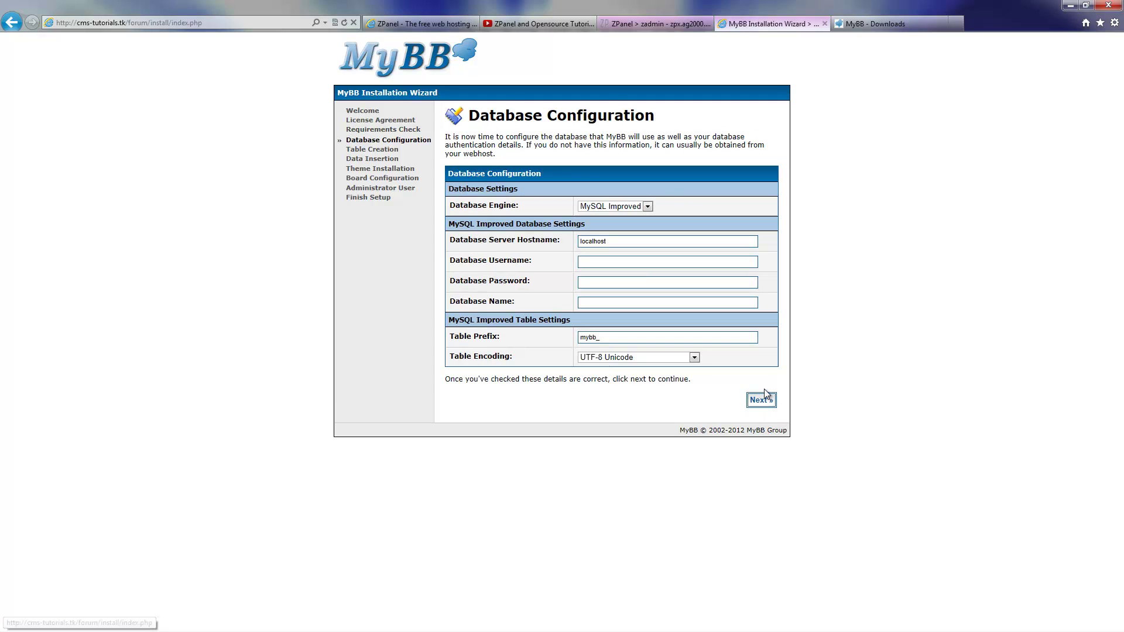
left_click(635, 208)
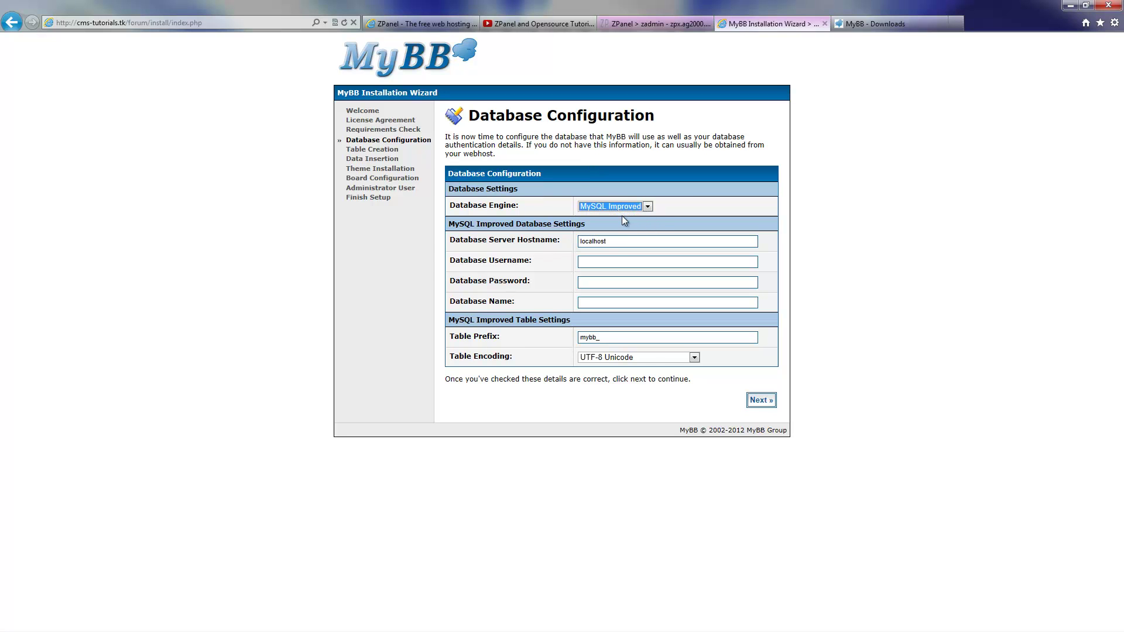
left_click(675, 24)
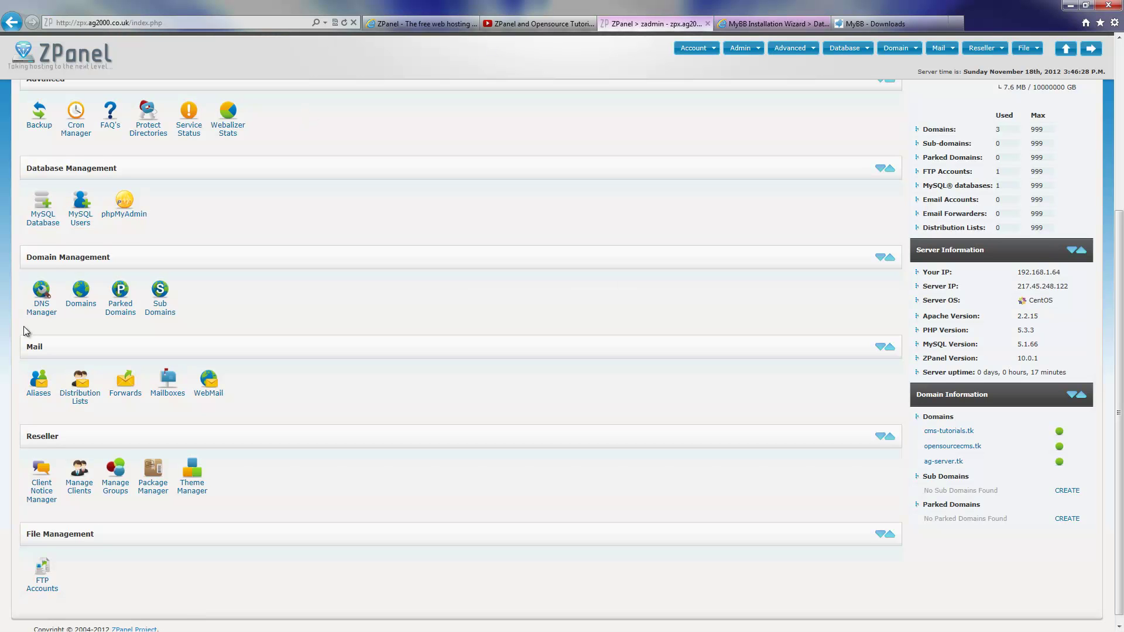
Create the MySQL database zadmin_forum by entering forum as the database name
left_click(47, 223)
left_click(178, 319)
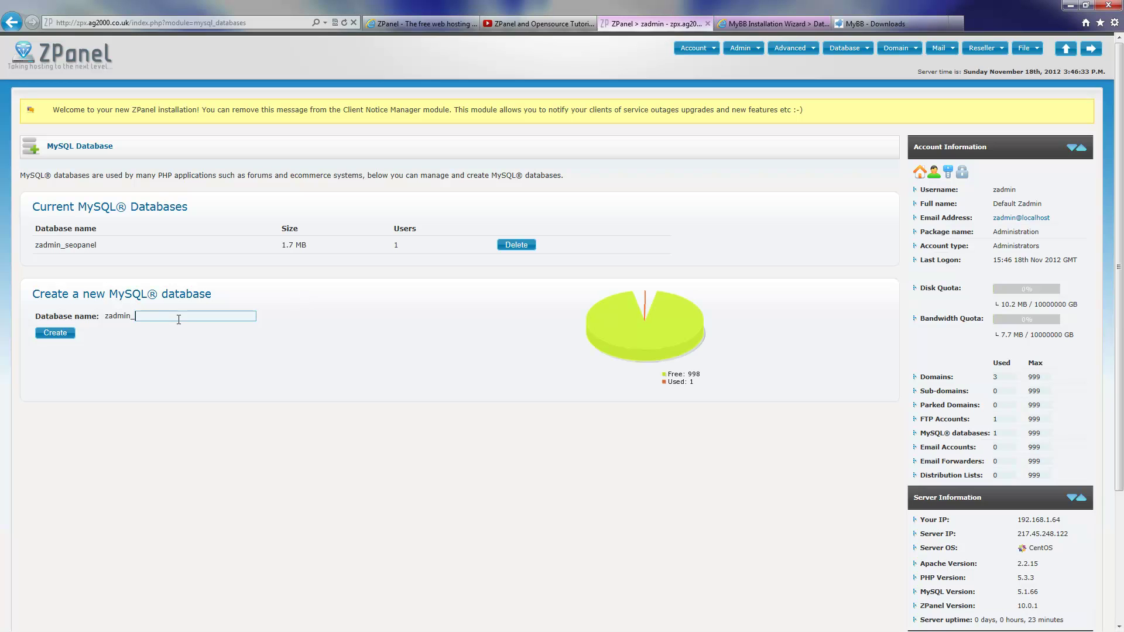
type("forum")
left_click(55, 332)
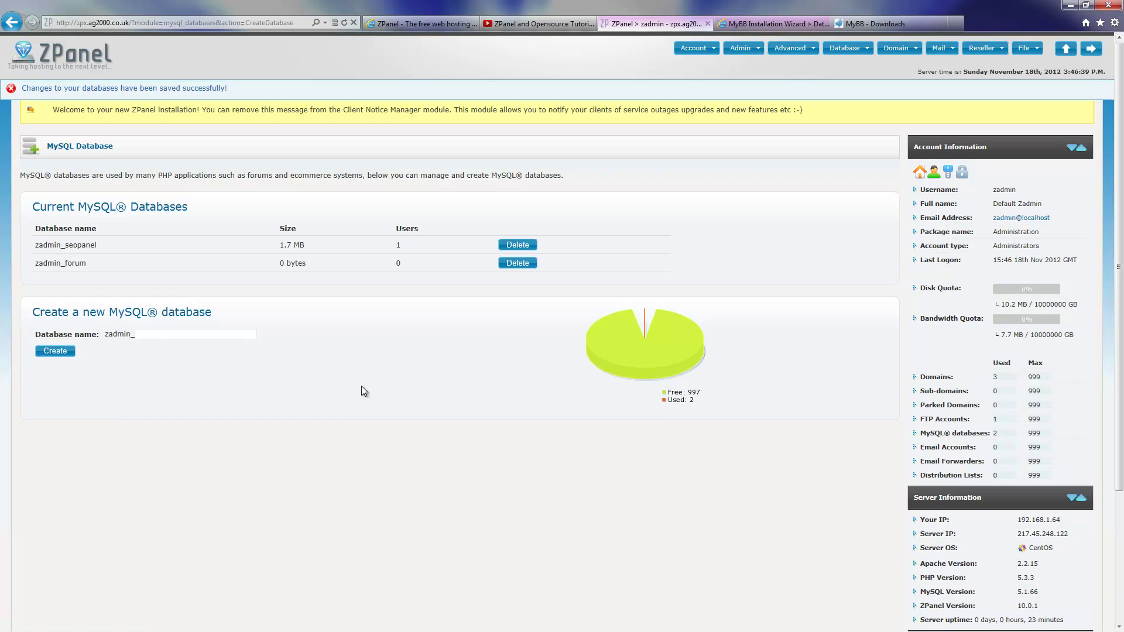
Create a MySQL user named forum mapped to the zadmin_forum database
left_click(846, 56)
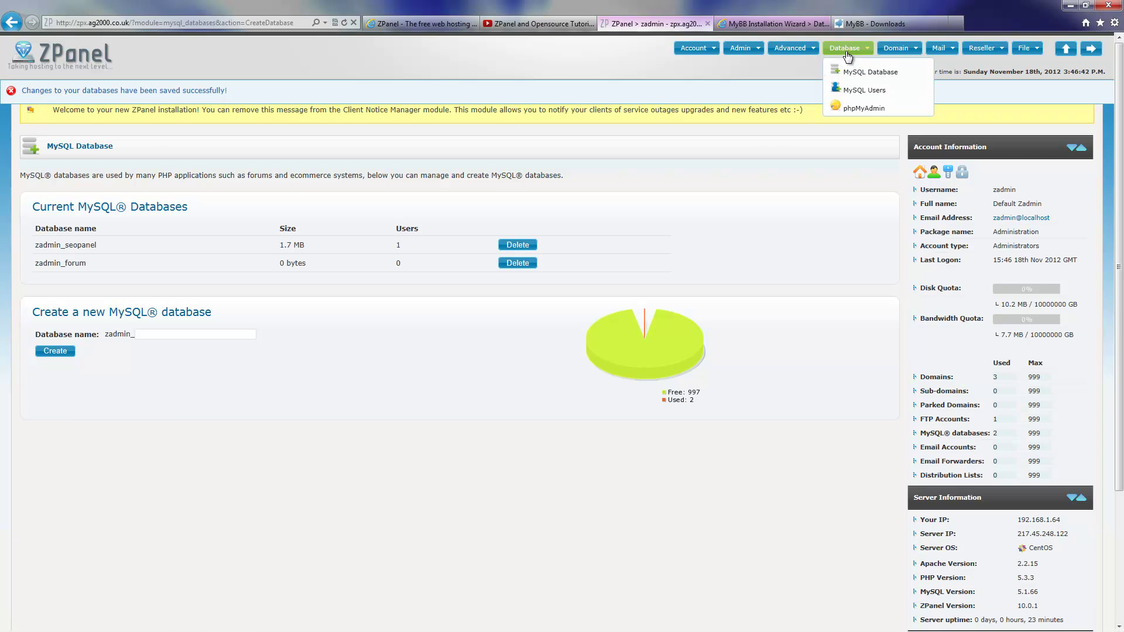
left_click(856, 90)
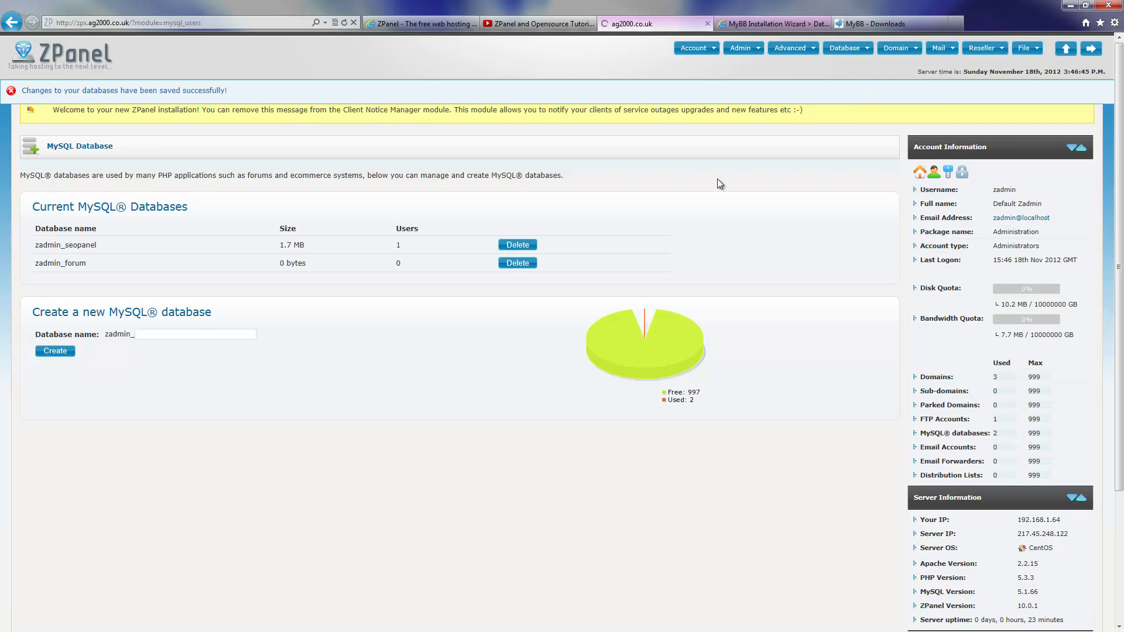
left_click(175, 316)
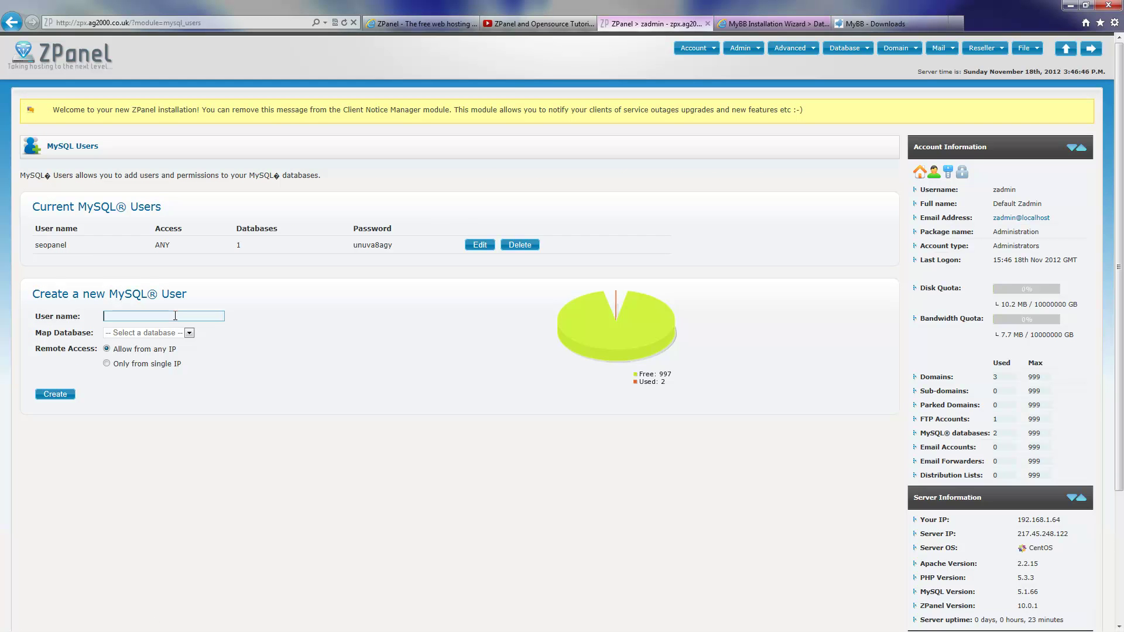
type("forum")
left_click(175, 333)
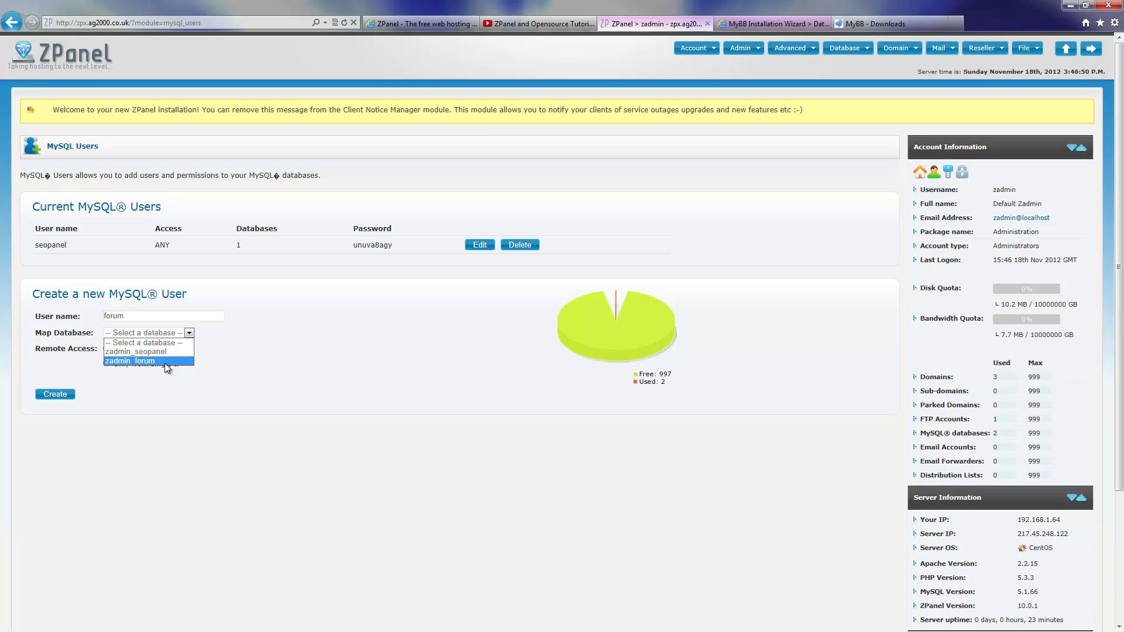
left_click(164, 362)
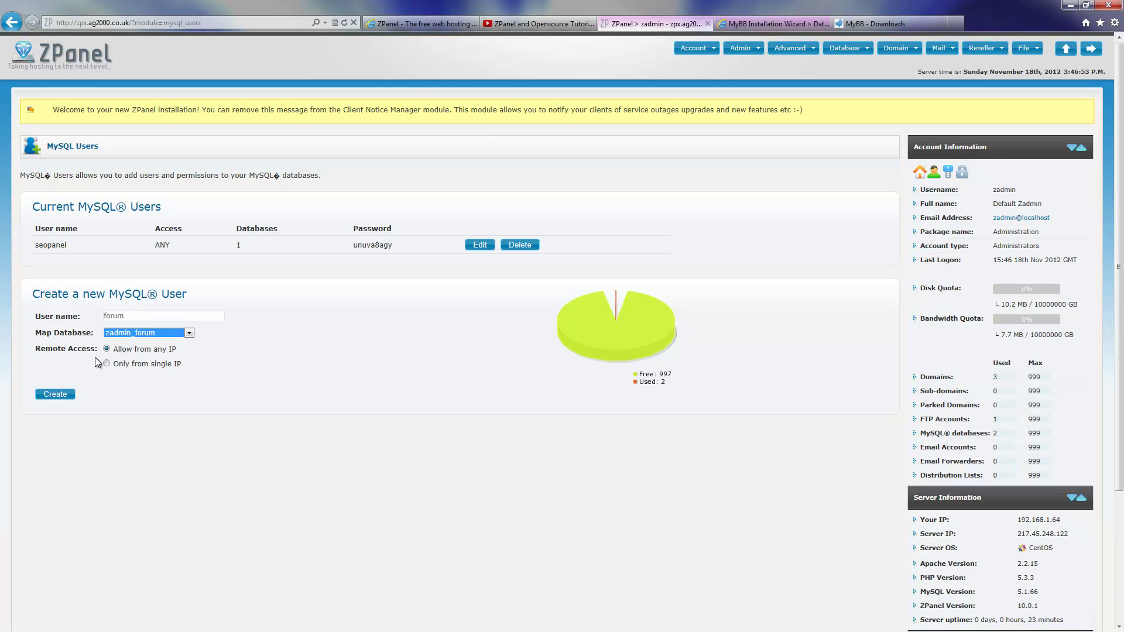
left_click(65, 394)
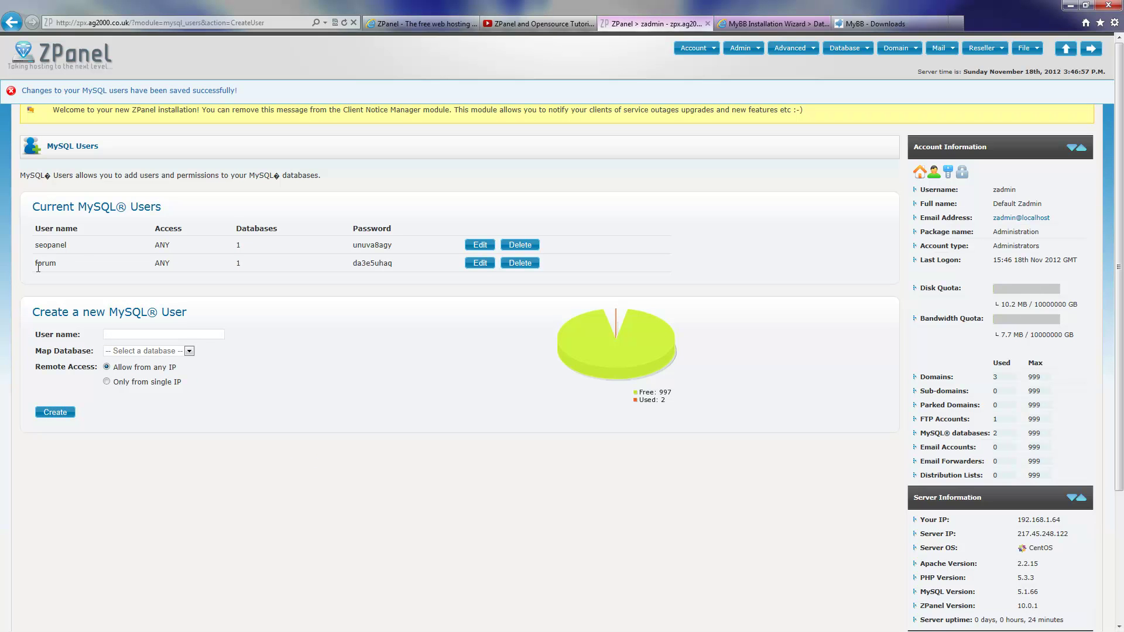
Copy the forum user's generated password
double_click(36, 264)
left_click_drag(353, 264, 389, 266)
right_click(388, 267)
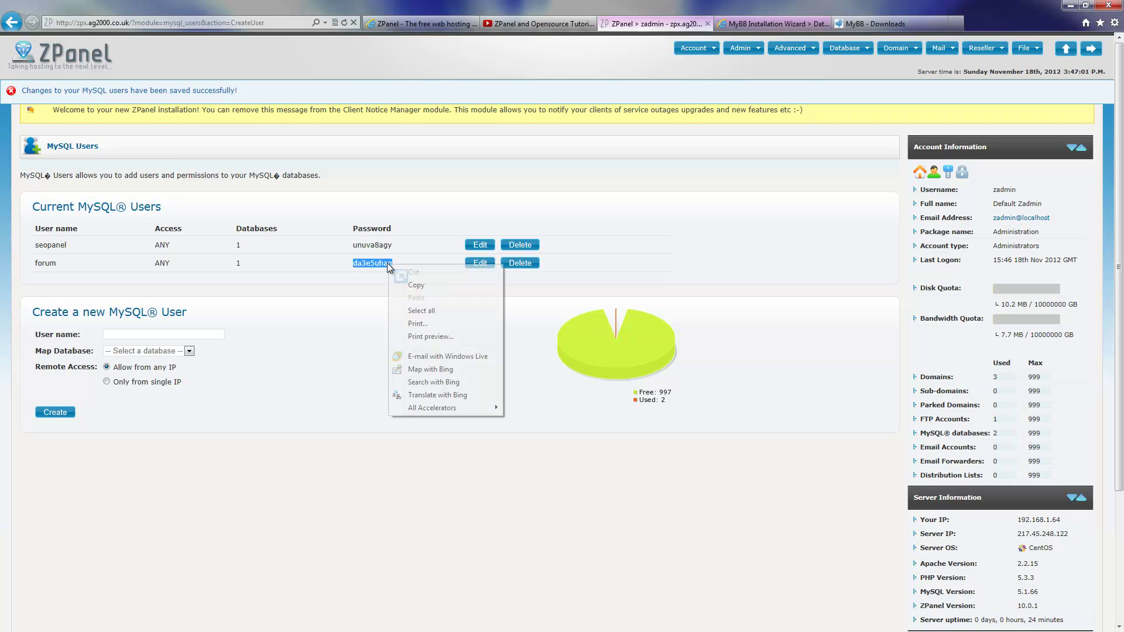
left_click(419, 286)
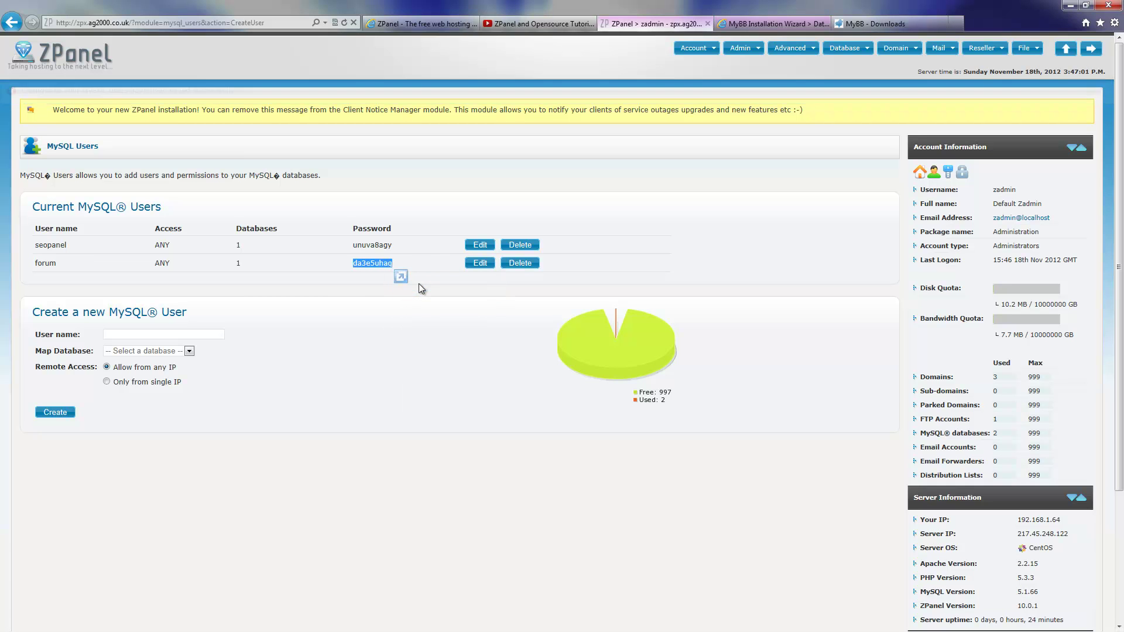
Close the MyBB Downloads tab and set the database username to forum
left_click(887, 25)
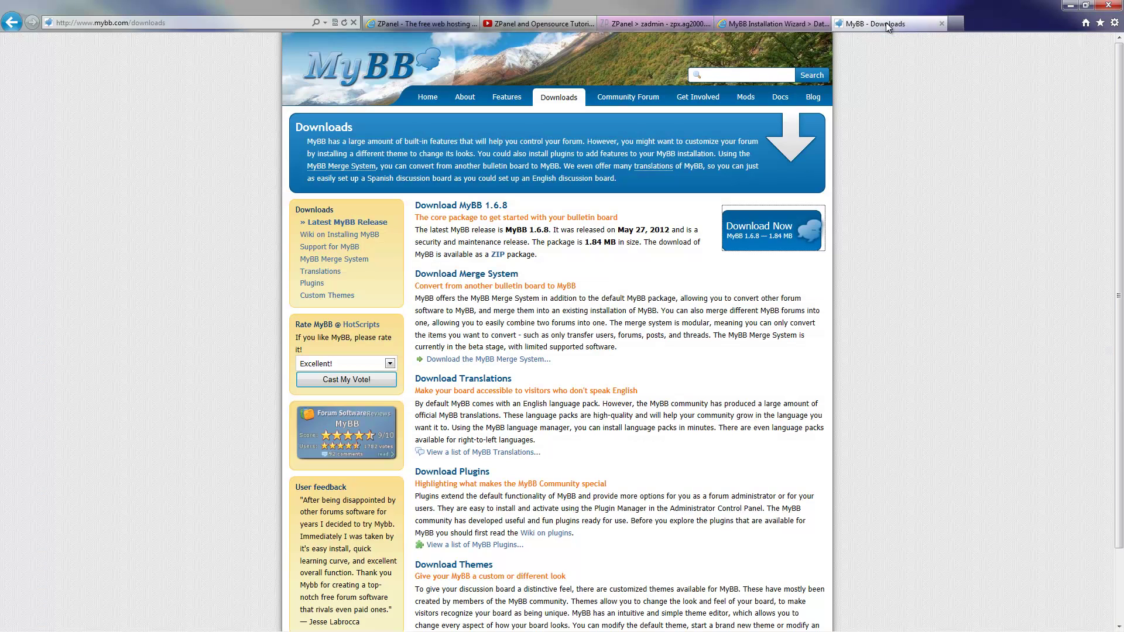
left_click(942, 24)
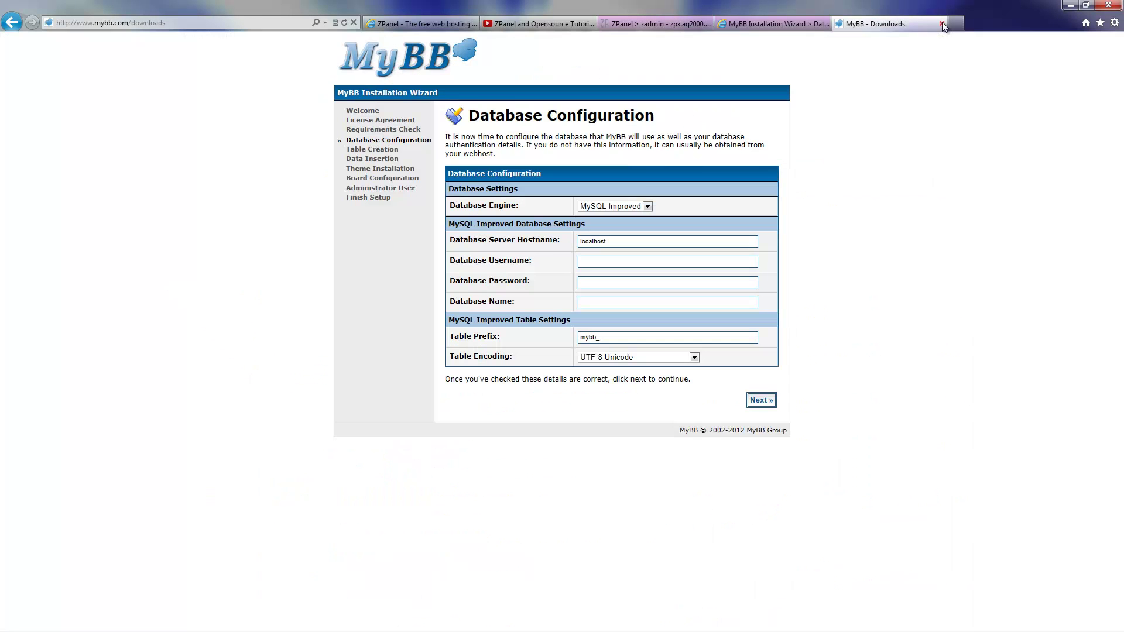
left_click(604, 260)
type("za")
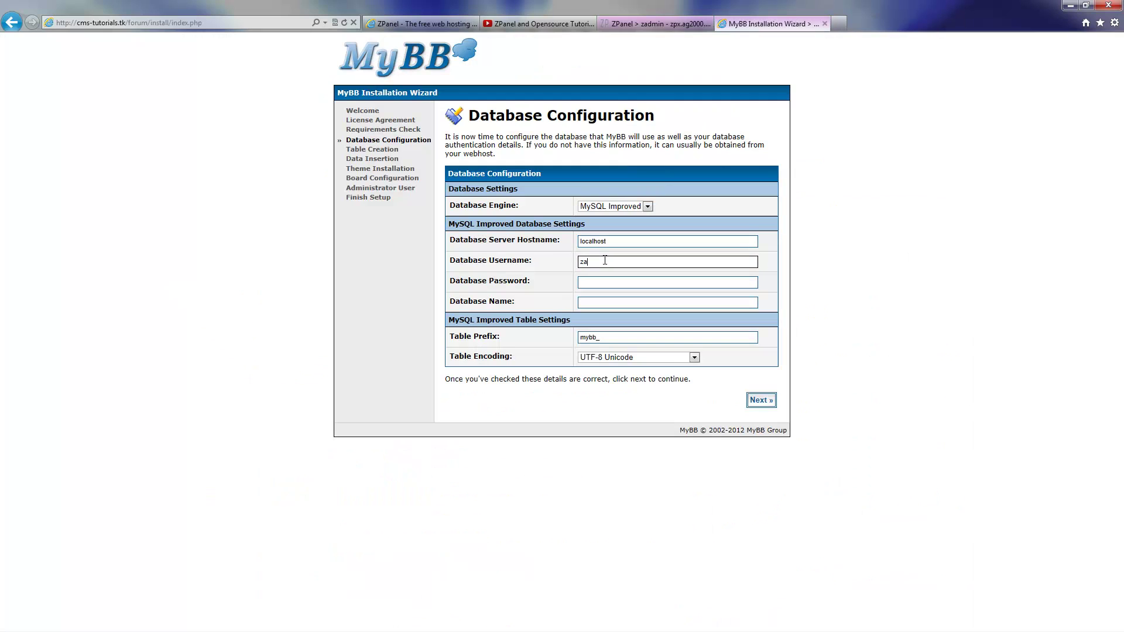
type("dmin_forum")
left_click_drag(604, 262, 579, 262)
key("BackSpace")
Paste the copied password, enter zadmin_forum as database name, and keep UTF-8 Unicode table encoding
left_click(610, 284)
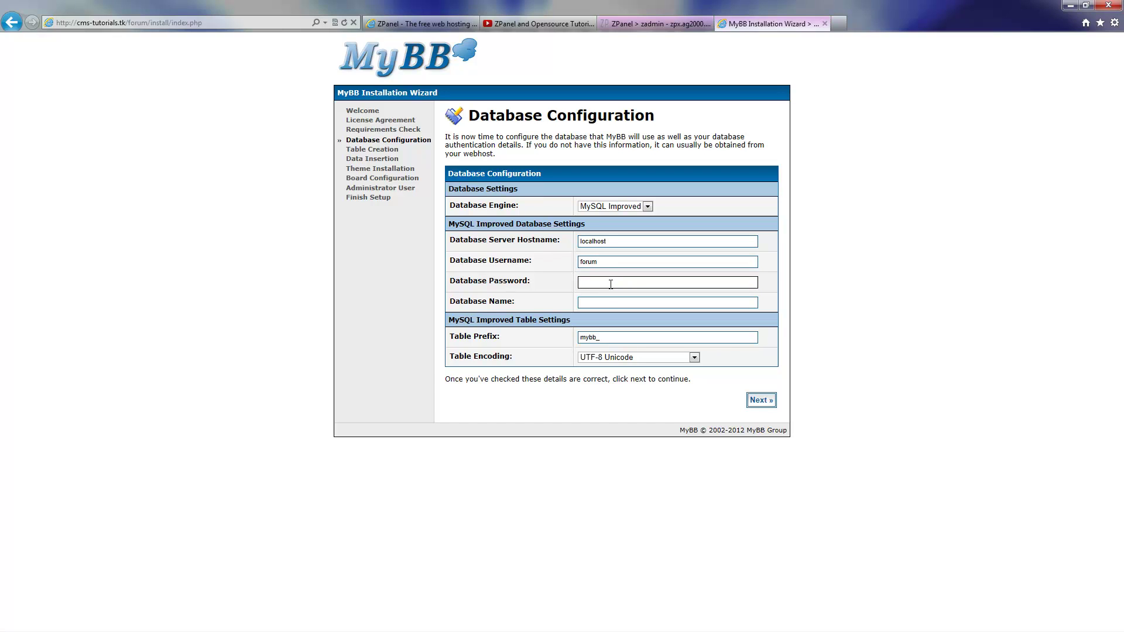
key("ctrl+v")
left_click(610, 304)
type("za")
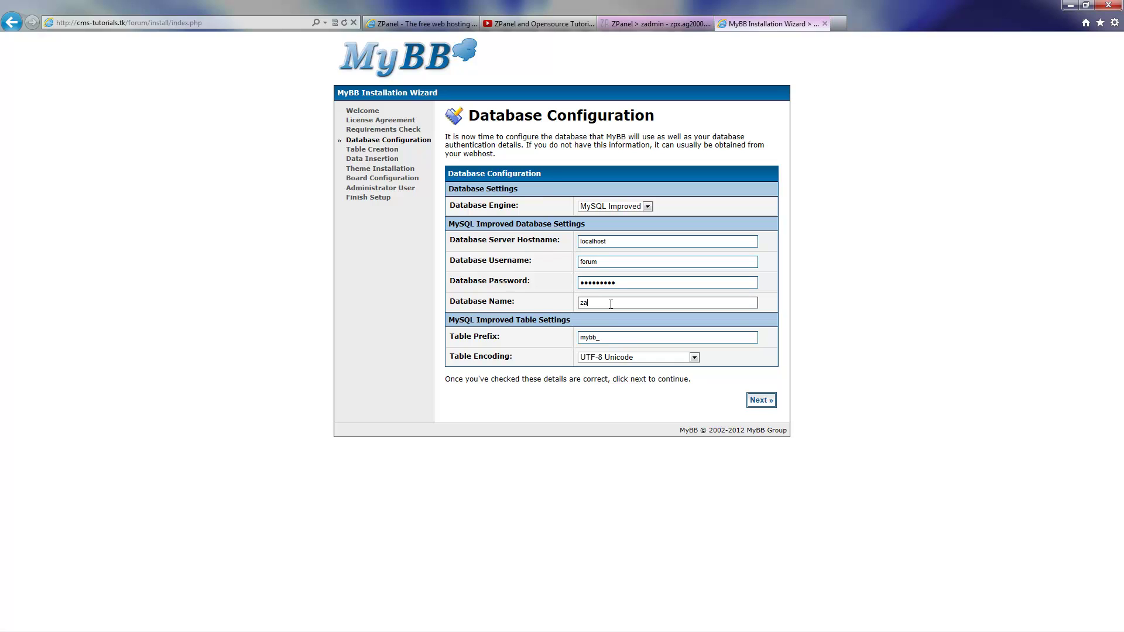
type("dmin_forum")
left_click(638, 357)
left_click(638, 357)
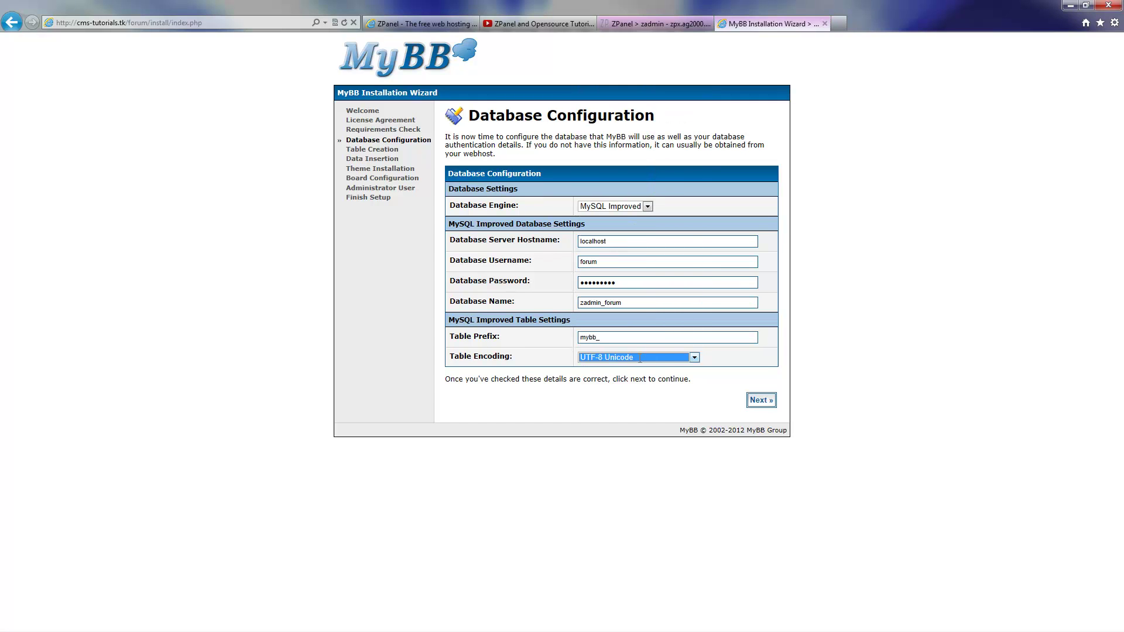
Move past table creation, populate the mybb_ tables with default data, and insert the default theme and templates
left_click(753, 404)
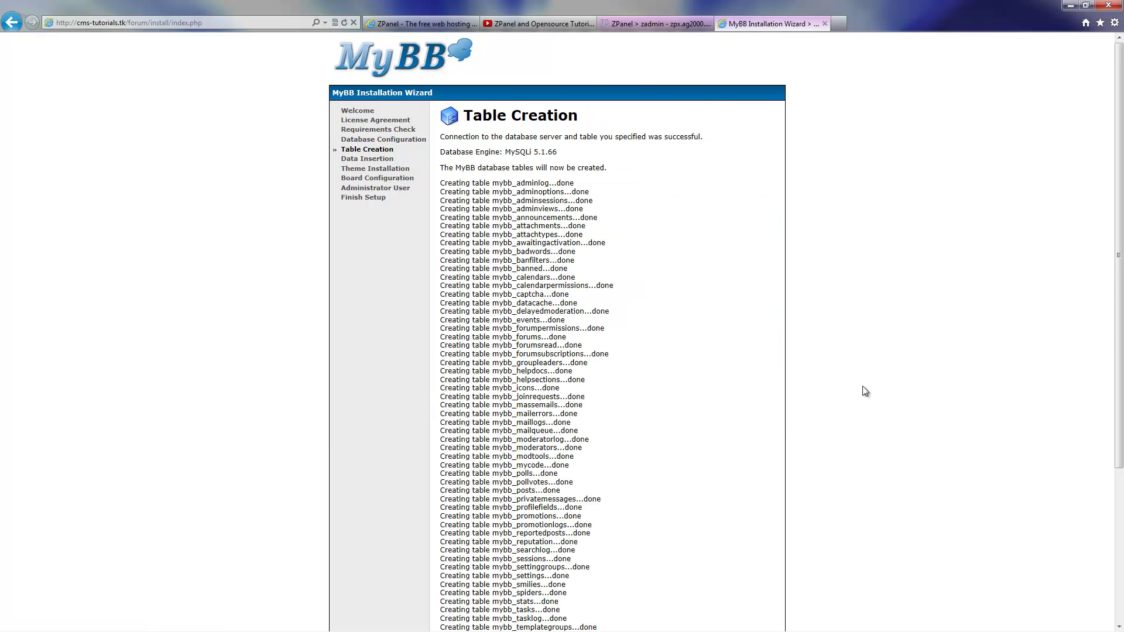
left_click_drag(1118, 257, 1094, 475)
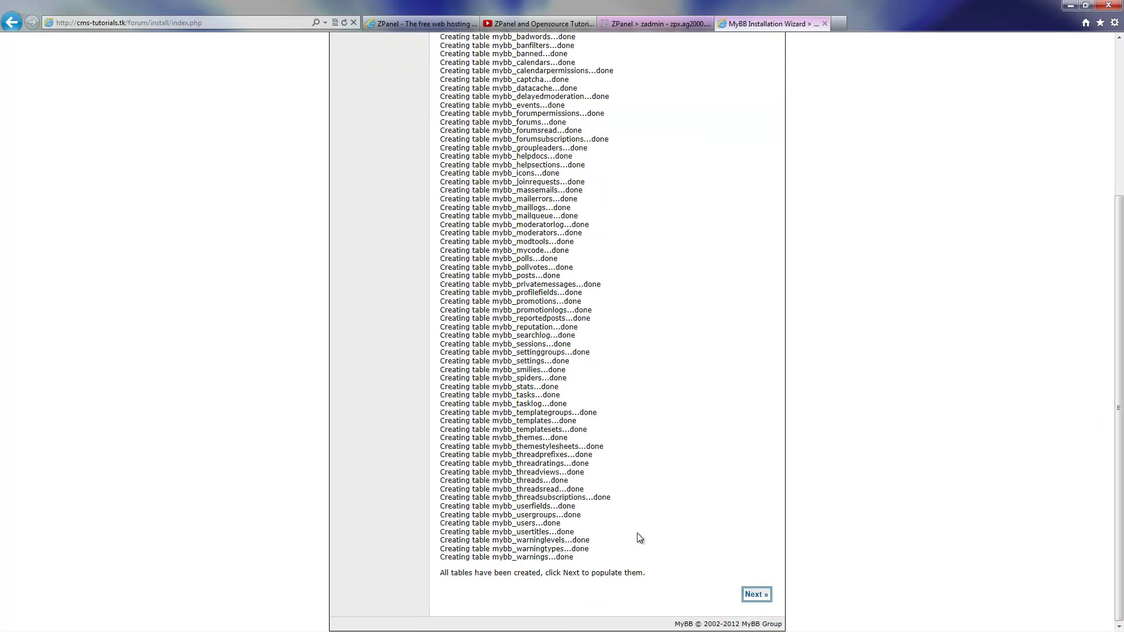
left_click(757, 593)
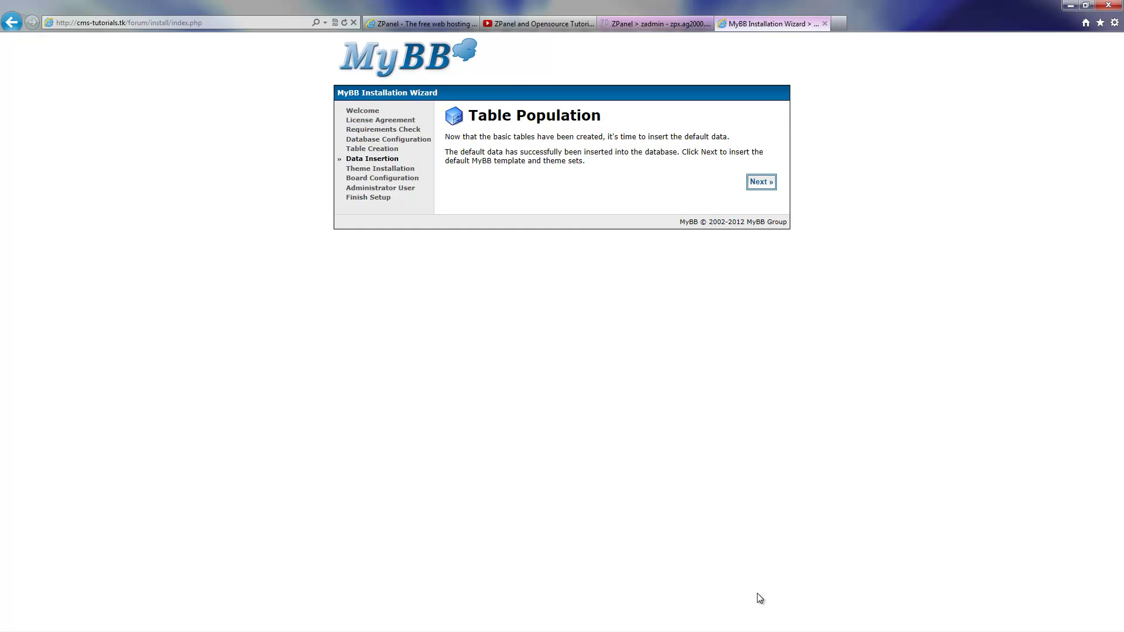
left_click(763, 183)
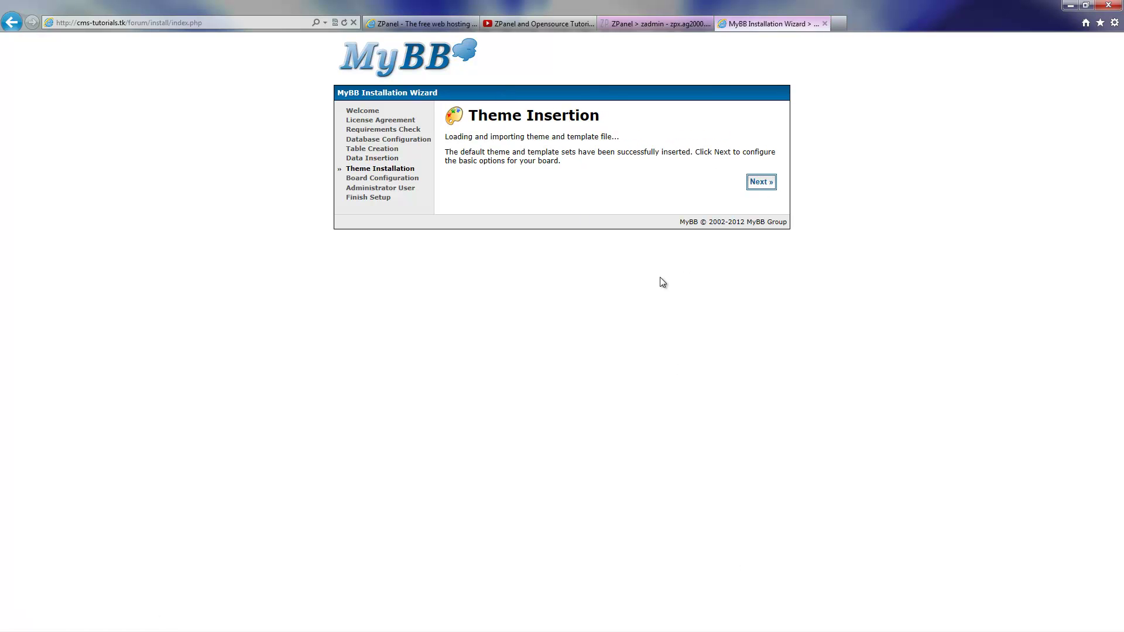
Set Forum Name to 'Forums Demo', Website Name to 'TEST FORUM', enter a new contact e-mail, and submit
left_click(763, 183)
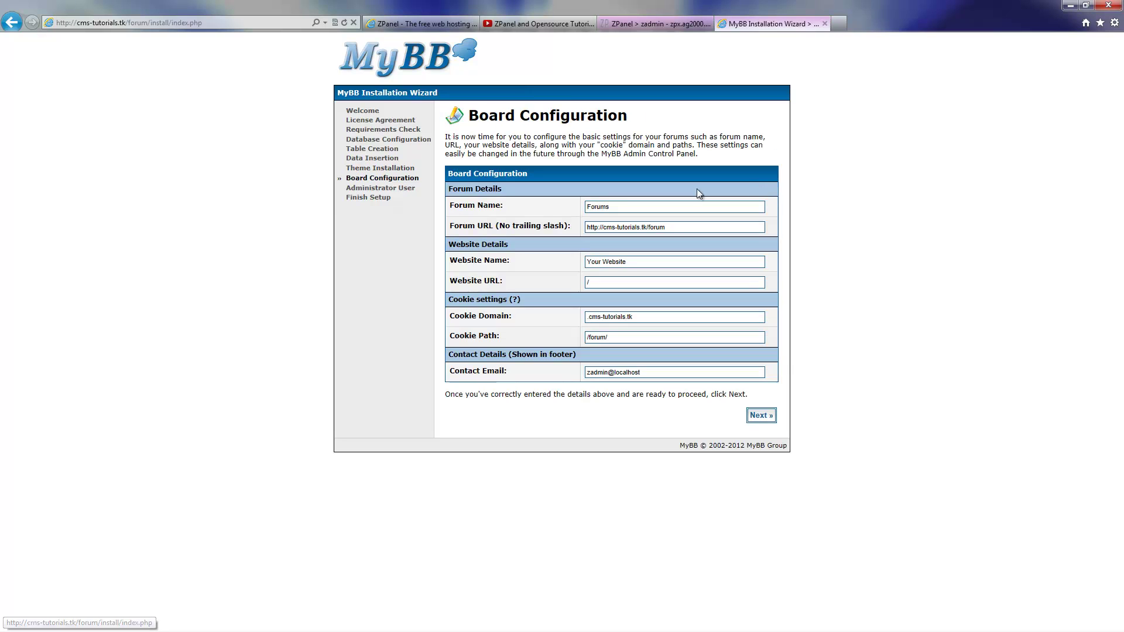
left_click(622, 206)
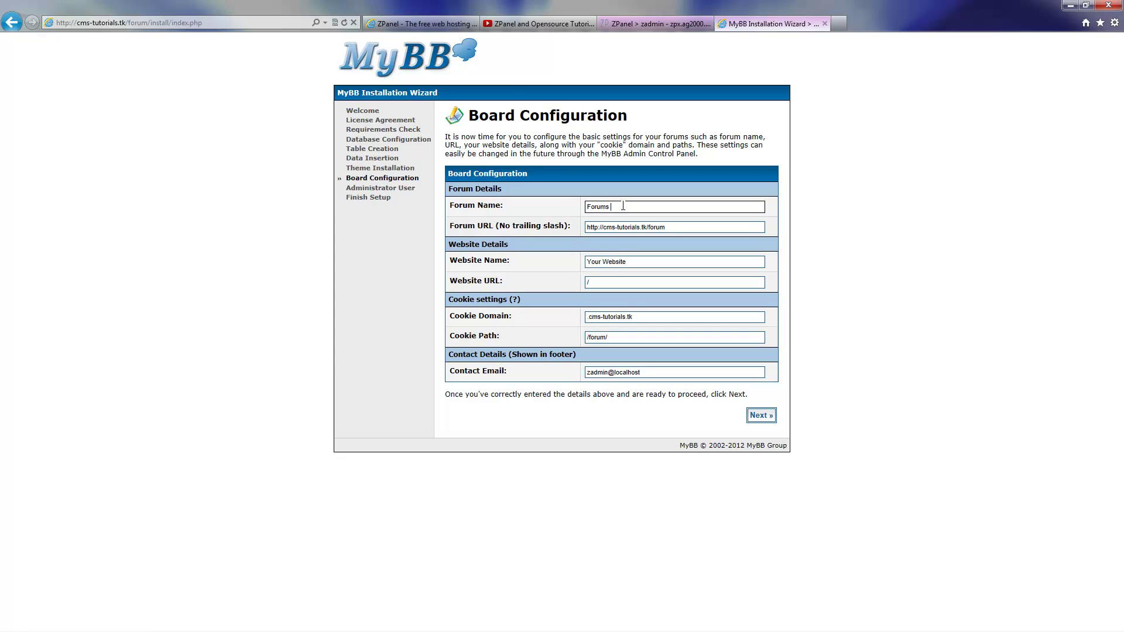
type("Demo")
triple_click(597, 263)
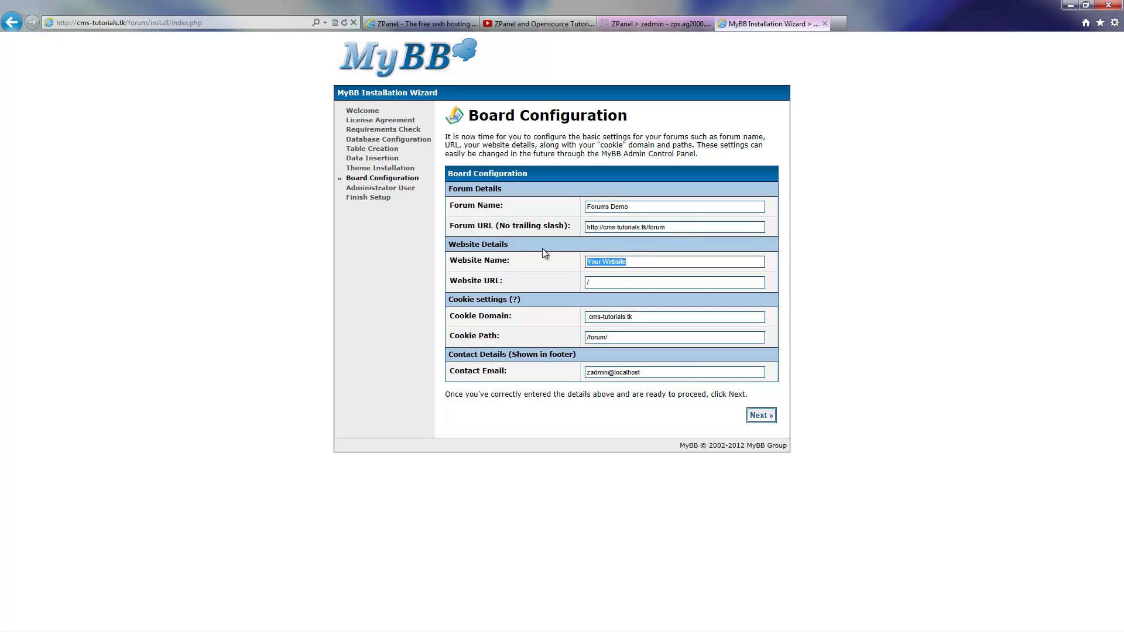
type("TEST FORUM")
left_click_drag(658, 372, 541, 358)
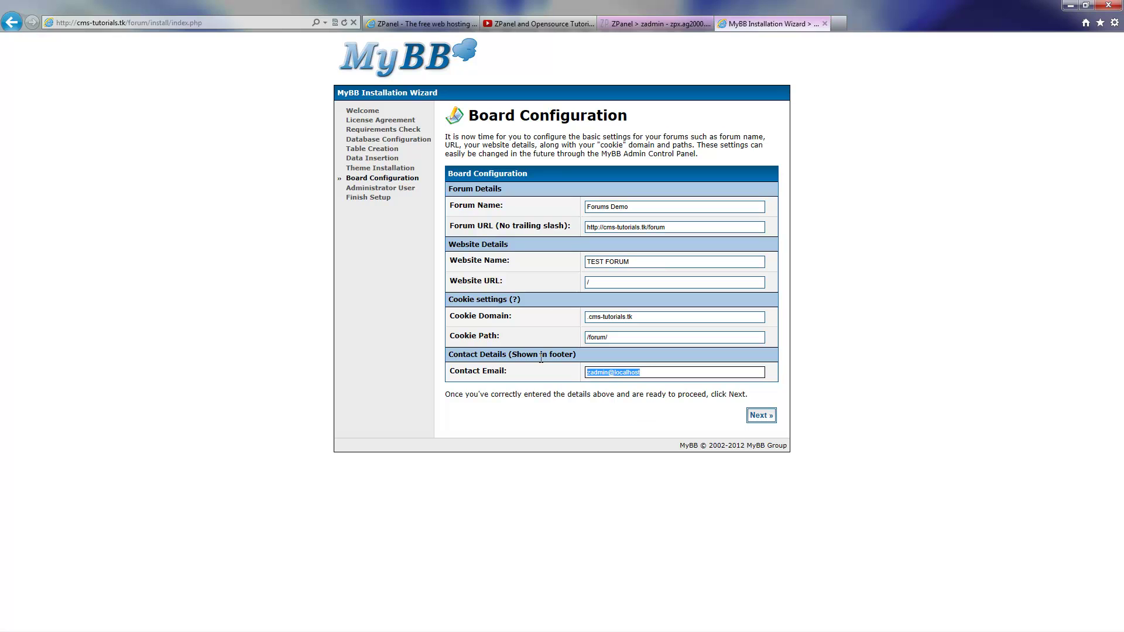
left_click(761, 416)
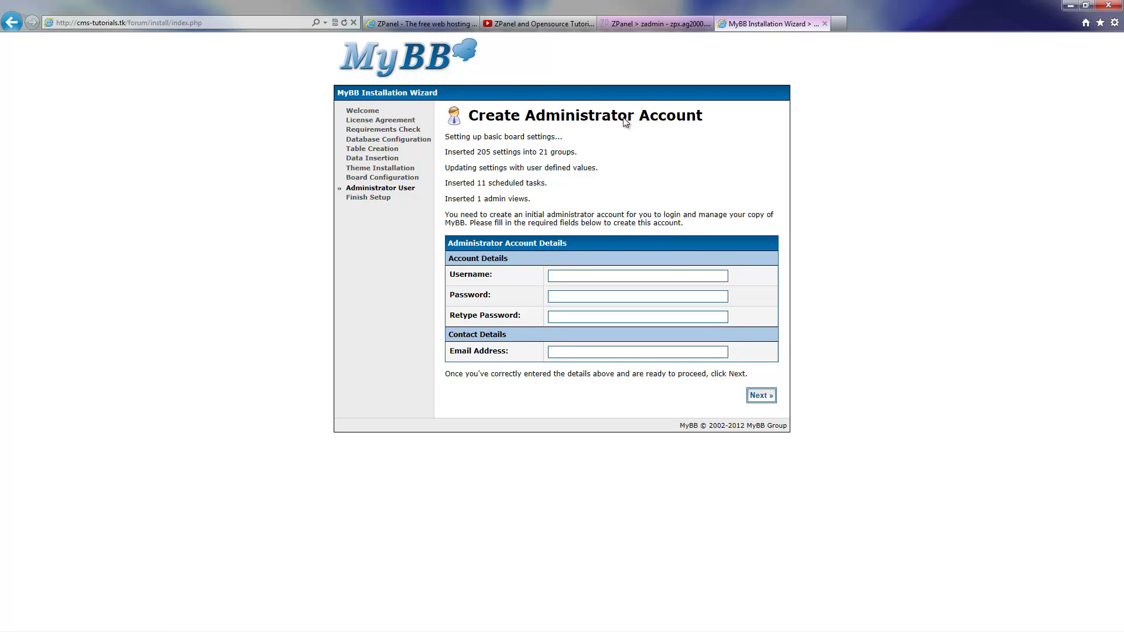
Highlight the scheduled tasks, inserted settings count and admin views status lines
left_click_drag(468, 184, 525, 183)
left_click_drag(487, 149, 522, 158)
left_click_drag(445, 199, 528, 200)
Create the administrator account with its username, password and the admin's e-mail address
left_click(563, 276)
type("admin")
key("Tab")
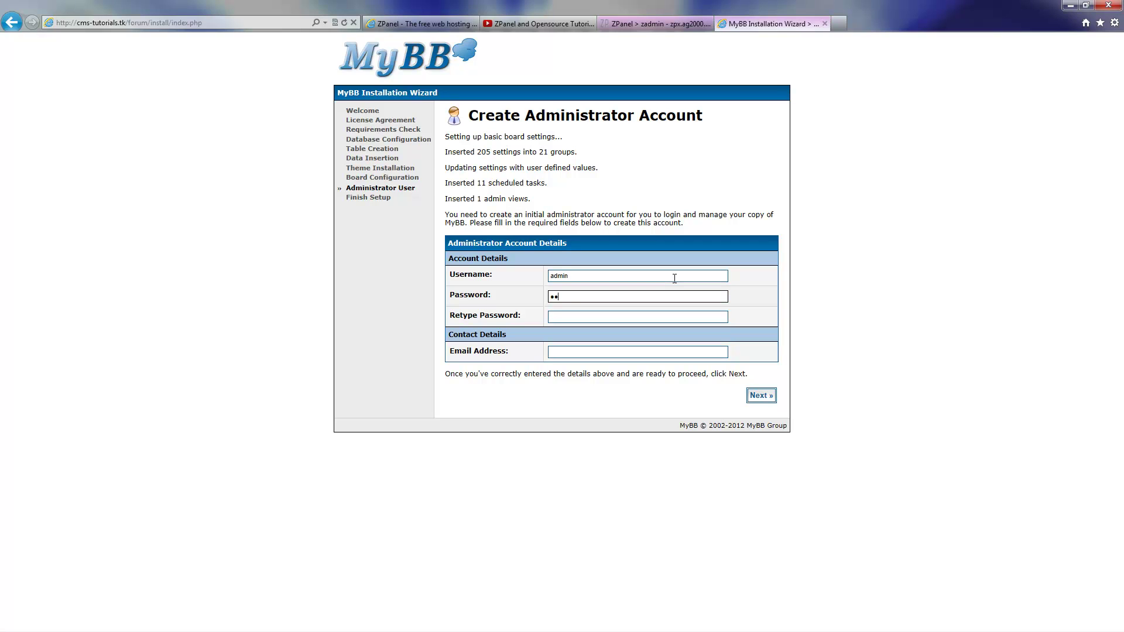
key("Tab")
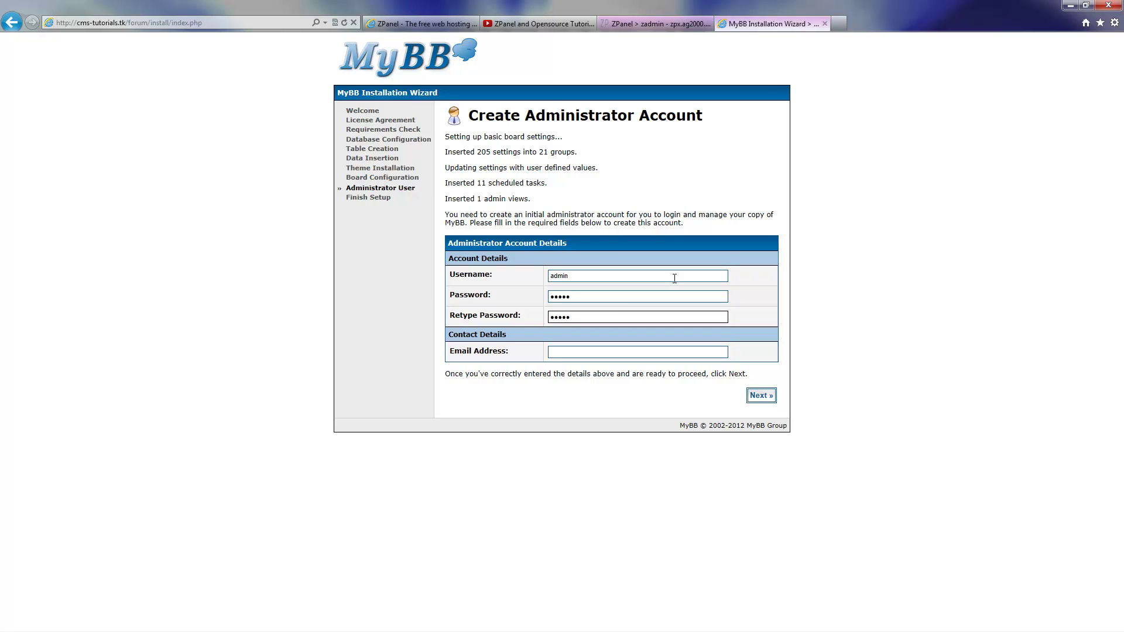
key("Tab")
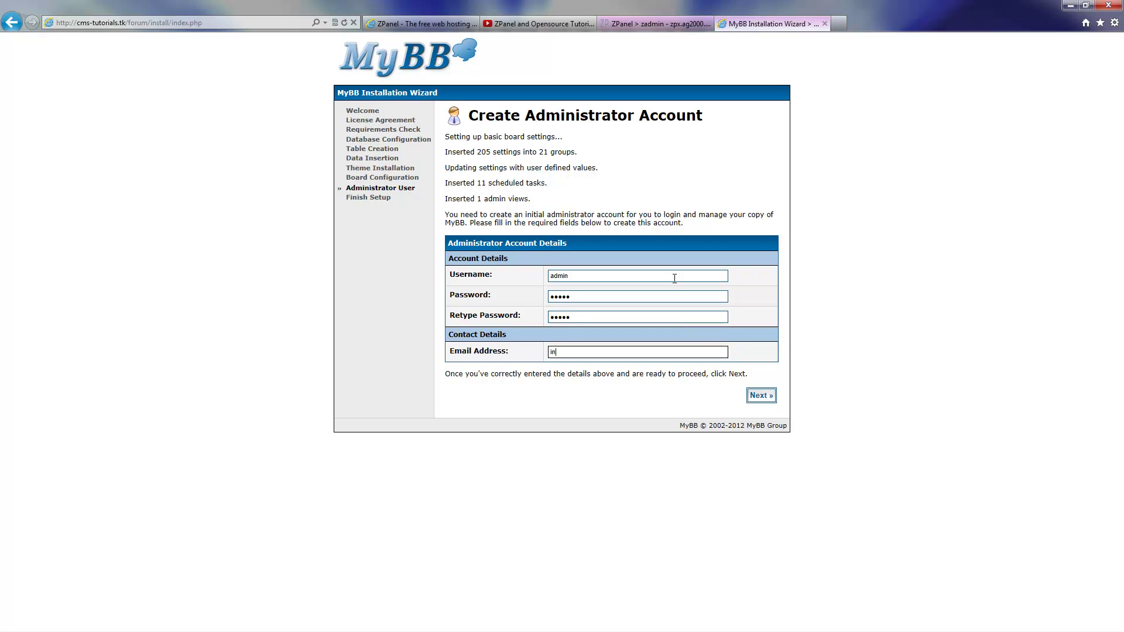
left_click(764, 396)
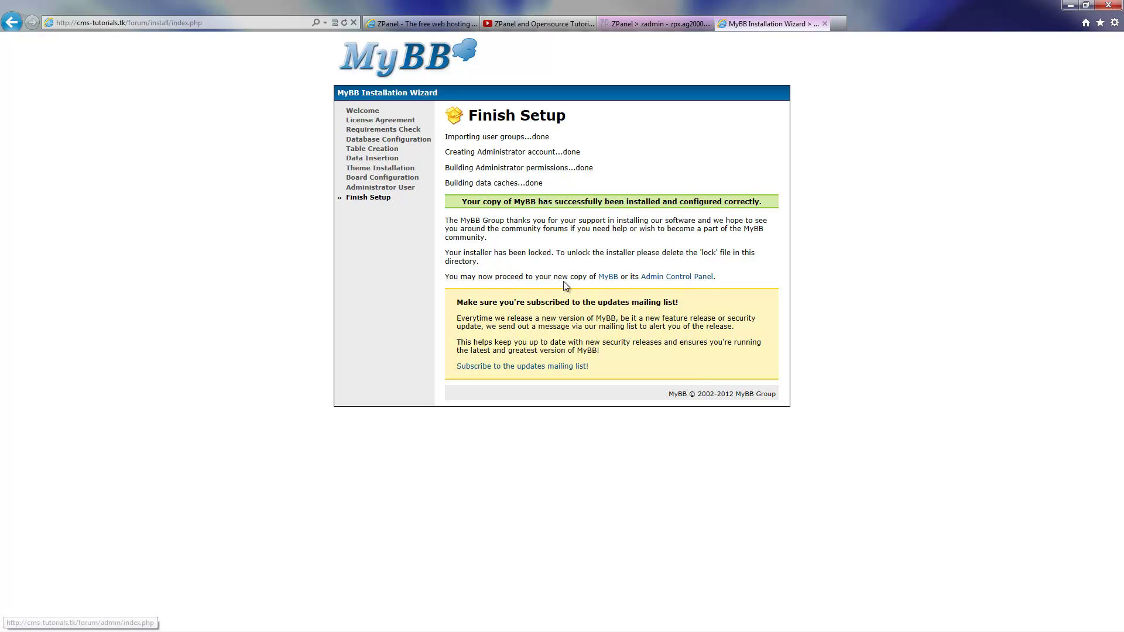
Open the Forums Demo board home page in a new tab, view it, then return to the installer tab
right_click(610, 278)
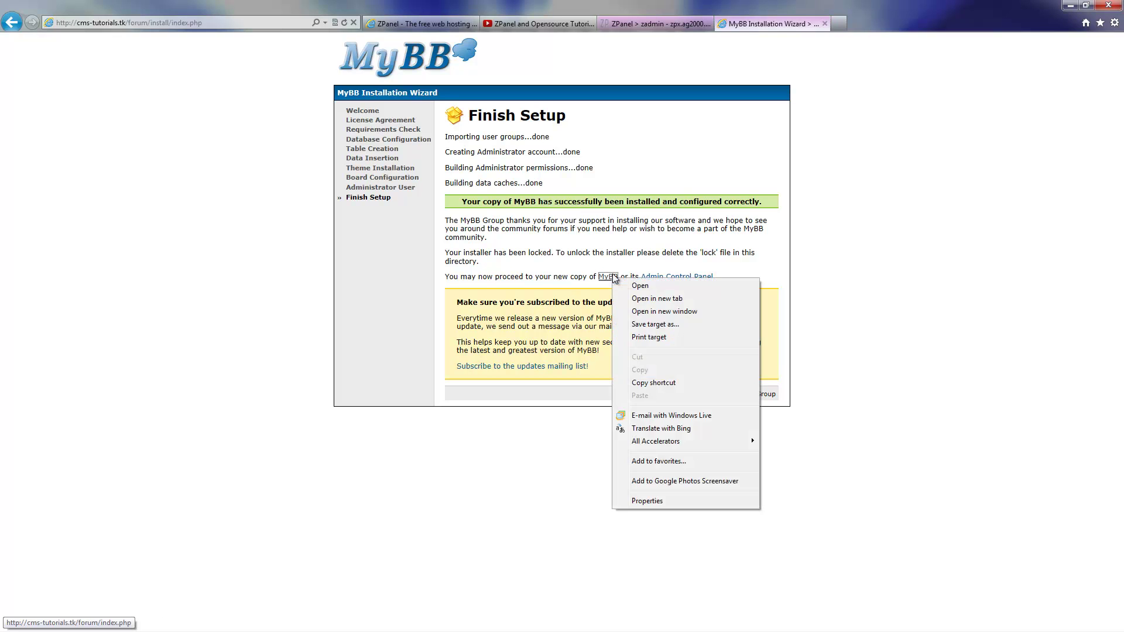
left_click(649, 298)
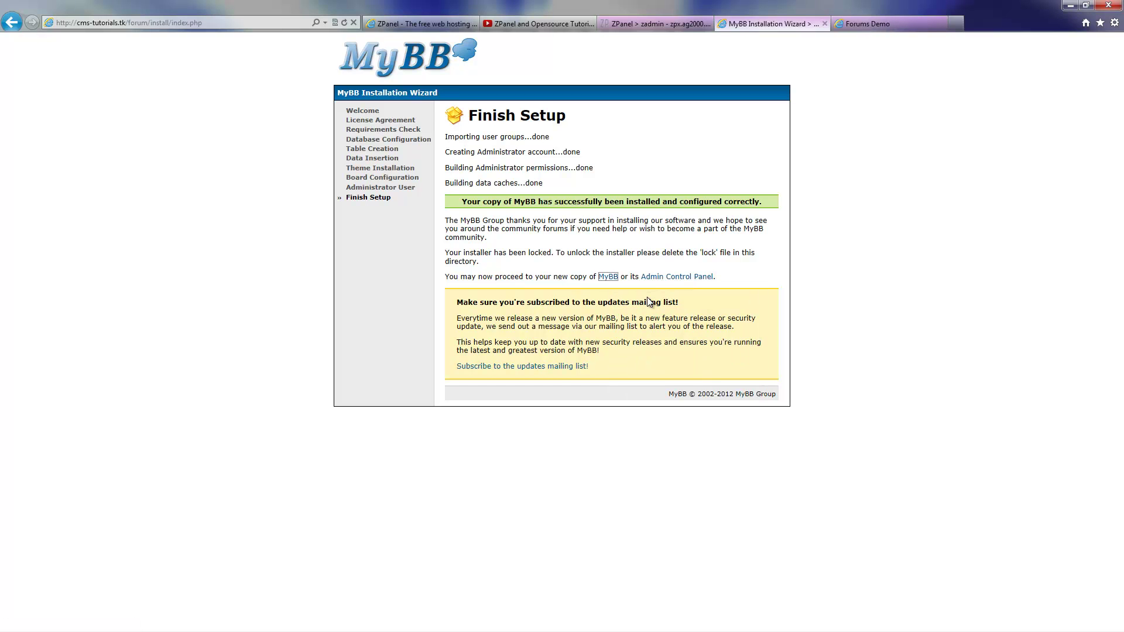
left_click(882, 28)
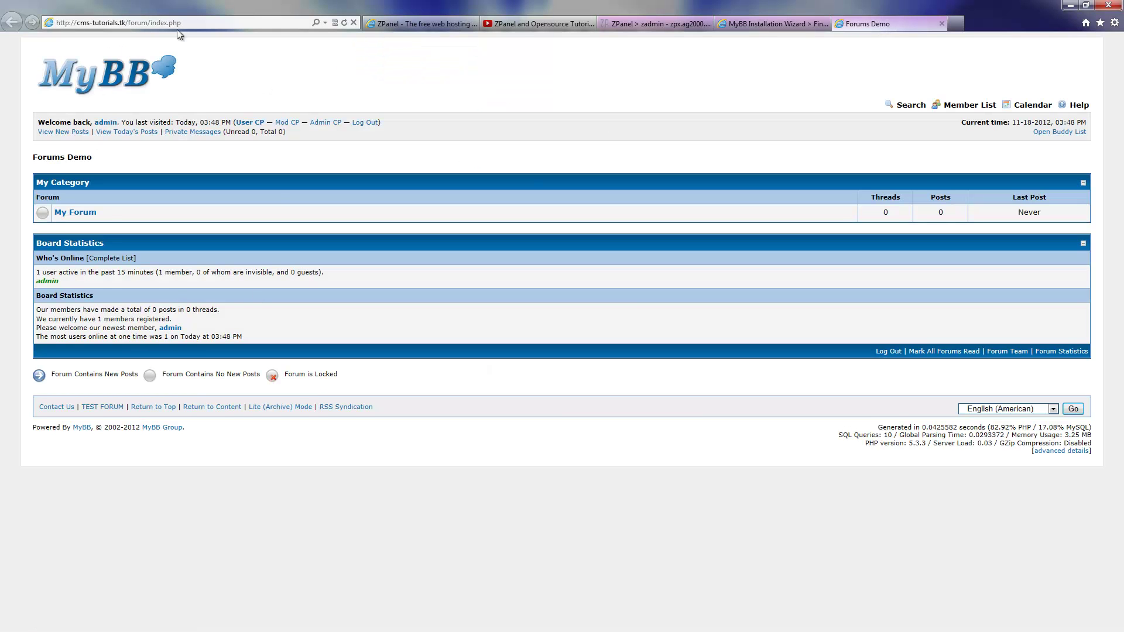
left_click(770, 27)
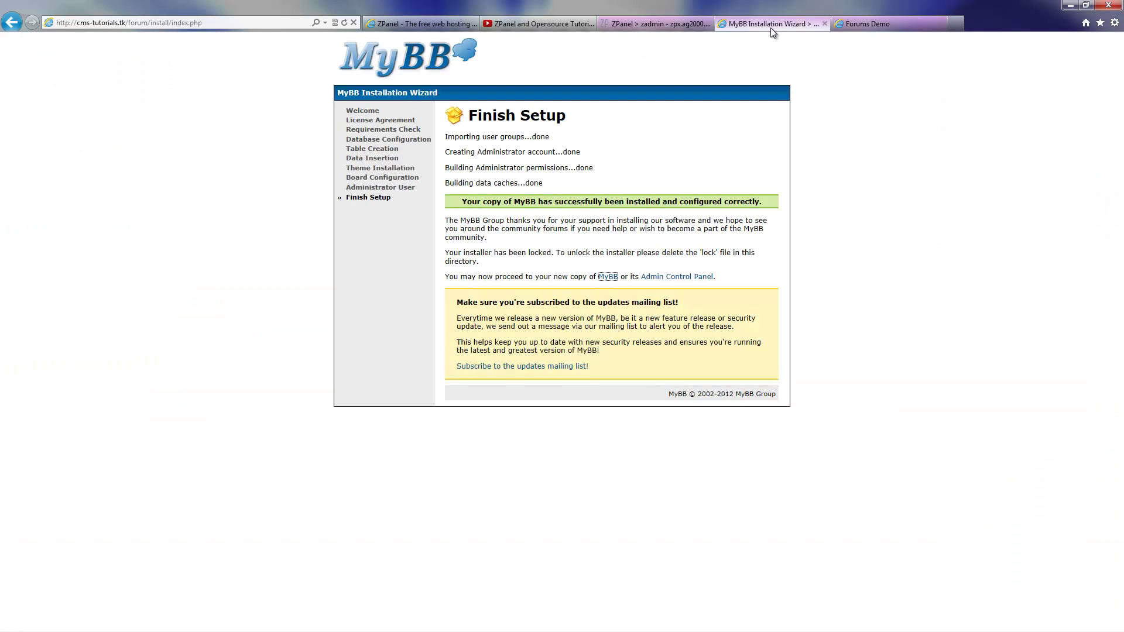
Log in to the Admin Control Panel with the administrator credentials and let the browser remember the password
left_click(688, 280)
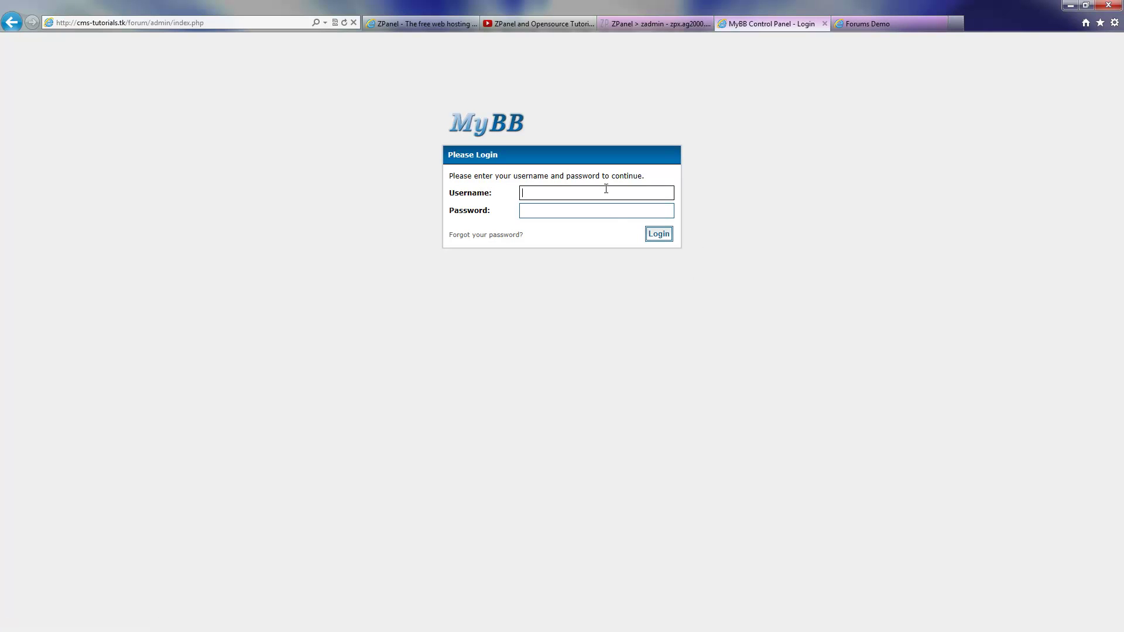
left_click(606, 193)
type("admin")
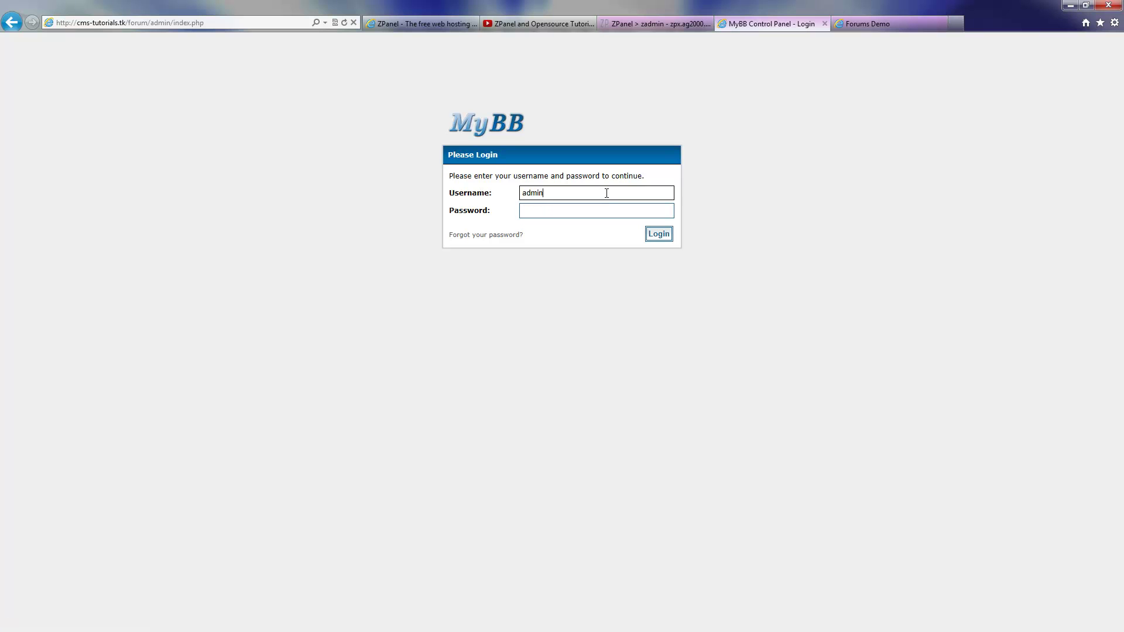
key("Tab")
type("admin")
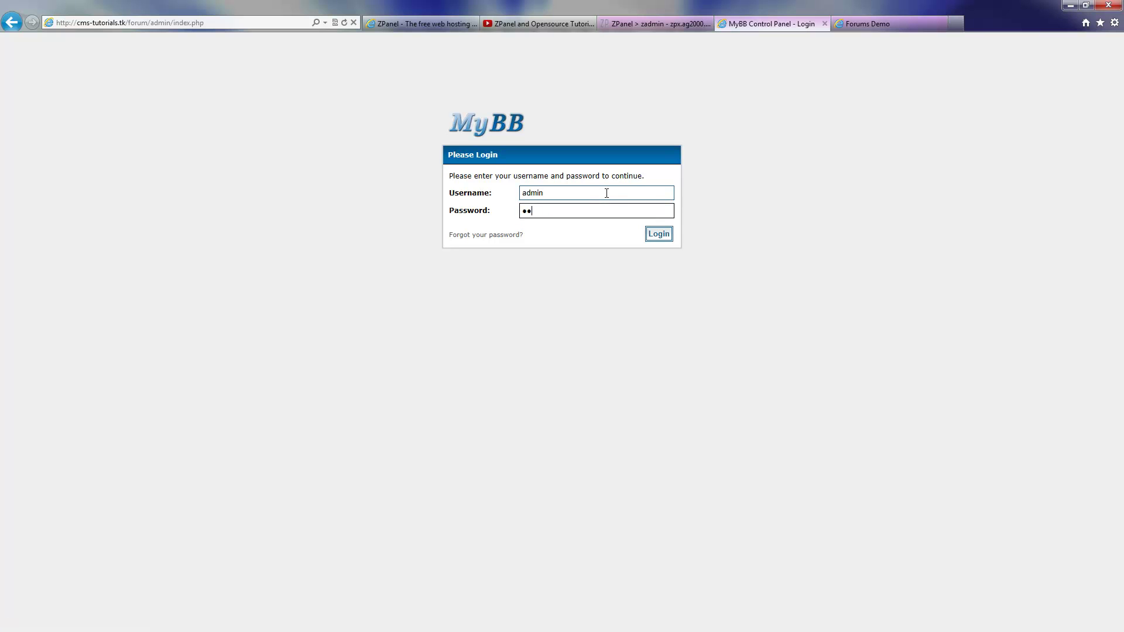
key("Return")
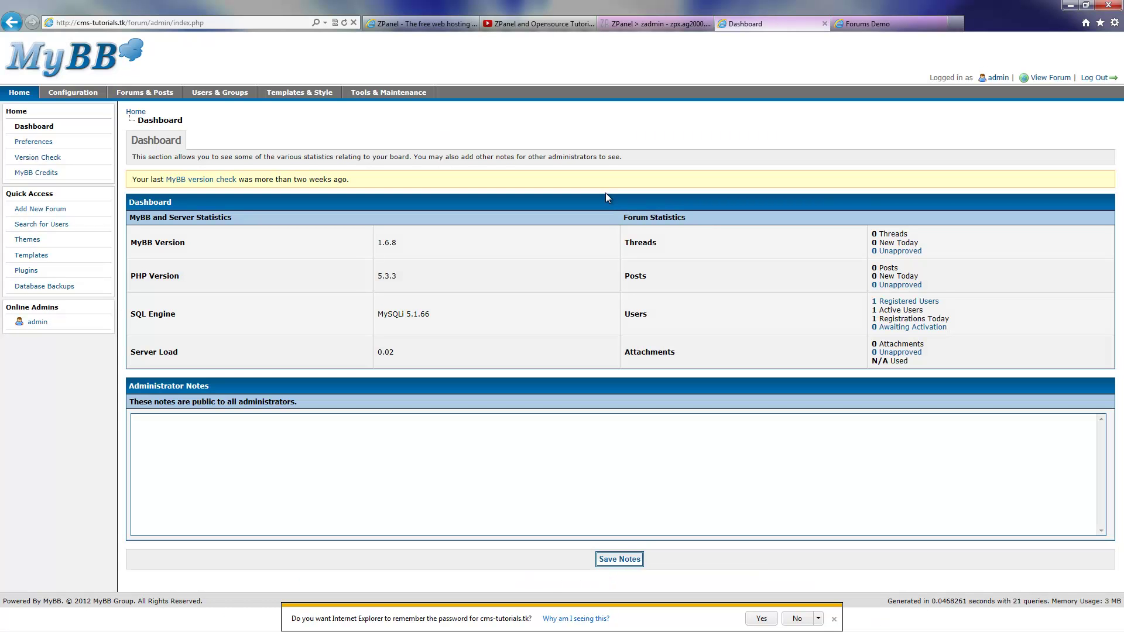
left_click(770, 619)
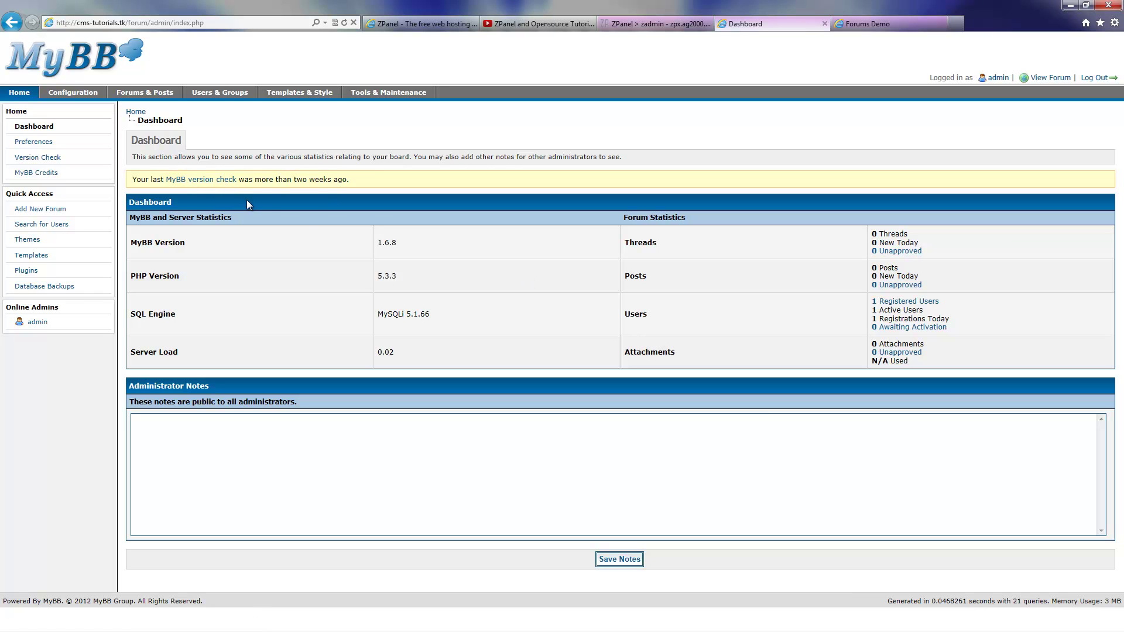
Save the administrator notes, then tour Configuration, Forums & Posts, Templates & Style and System Health
left_click(612, 560)
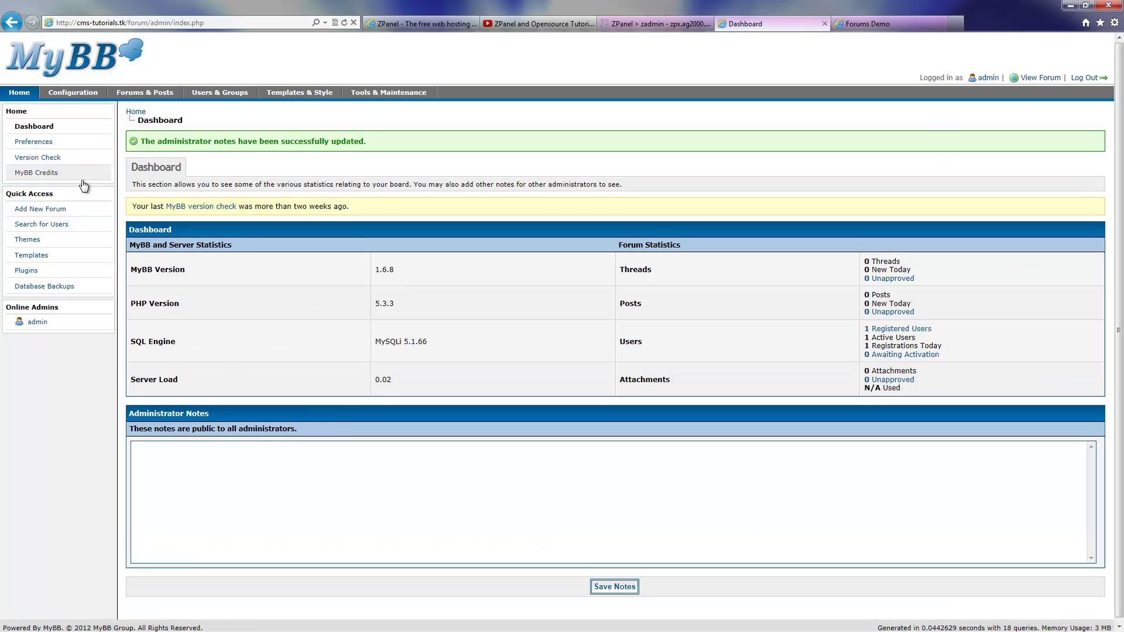
left_click(63, 95)
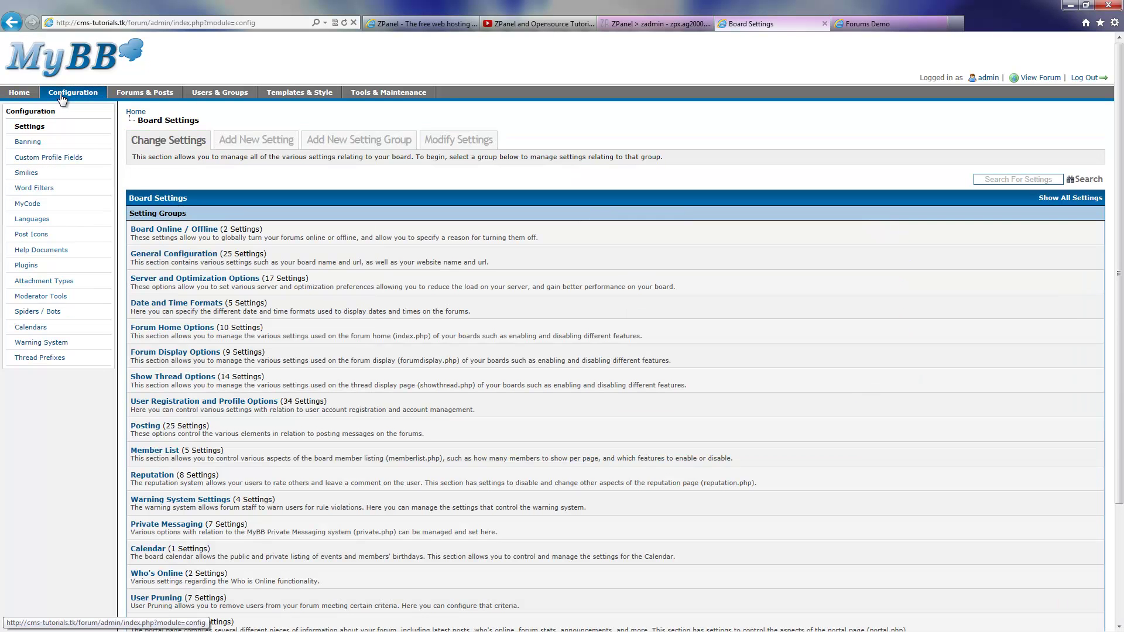
left_click(141, 95)
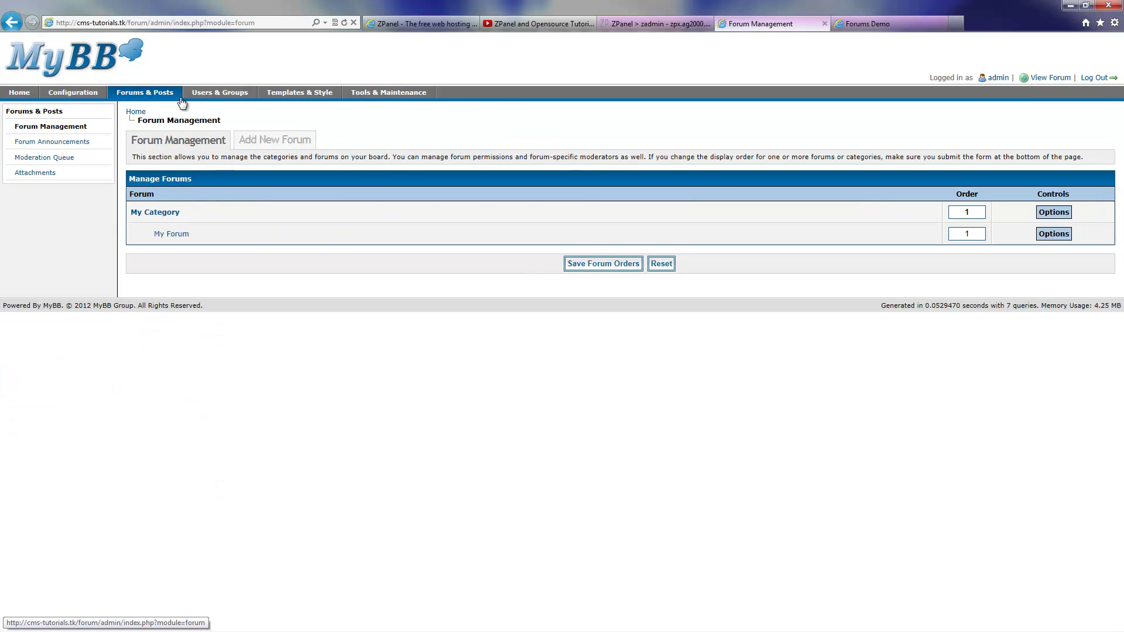
left_click(300, 99)
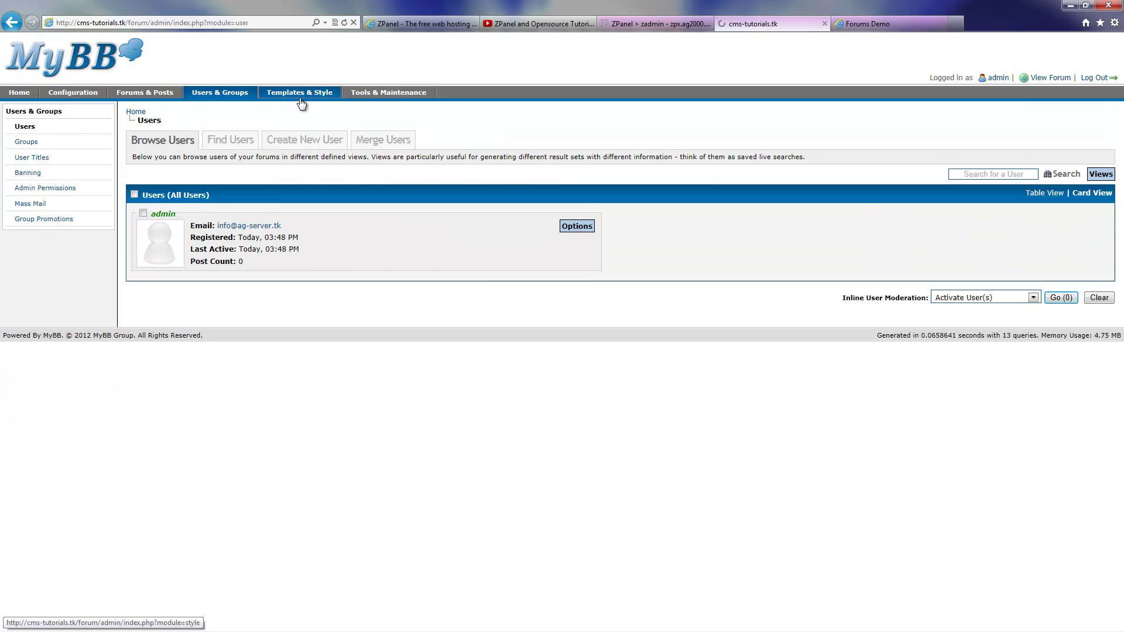
left_click(374, 97)
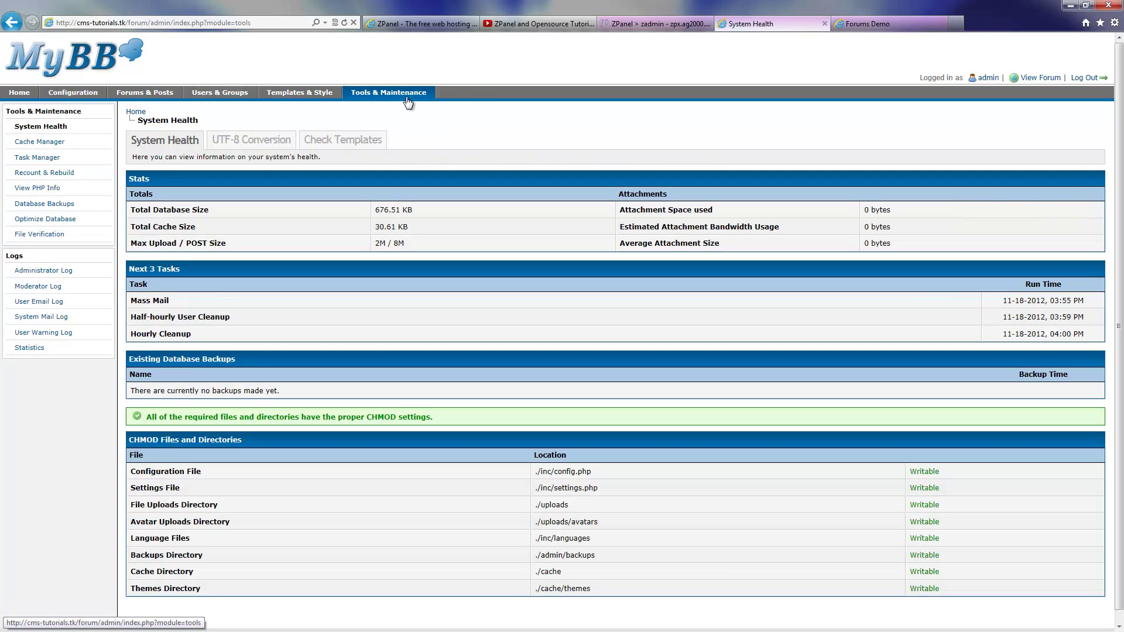